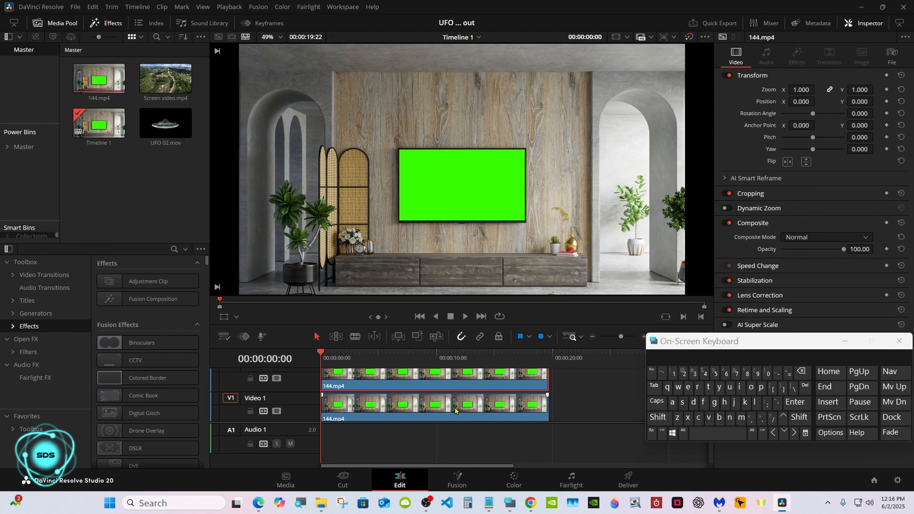
Step: Disable the upper video track and open the 144.mp4 clip in the Fusion page
click(277, 379)
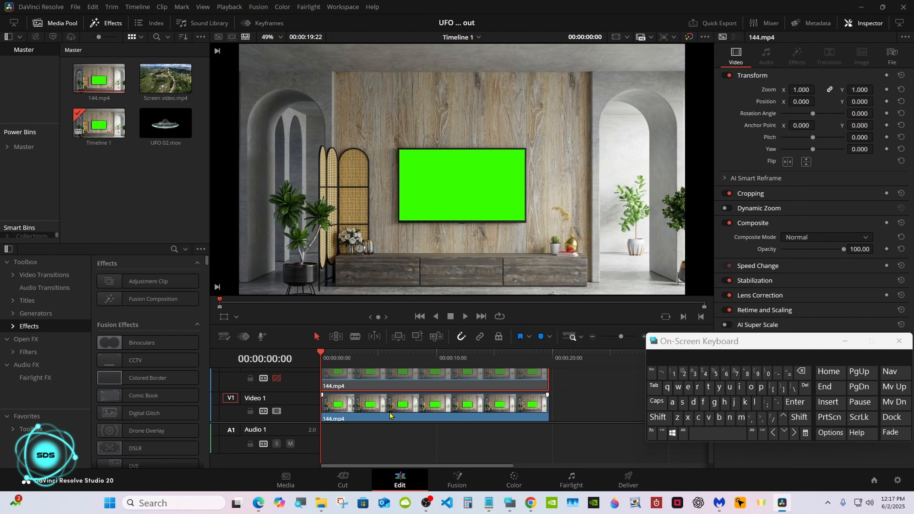
click(460, 478)
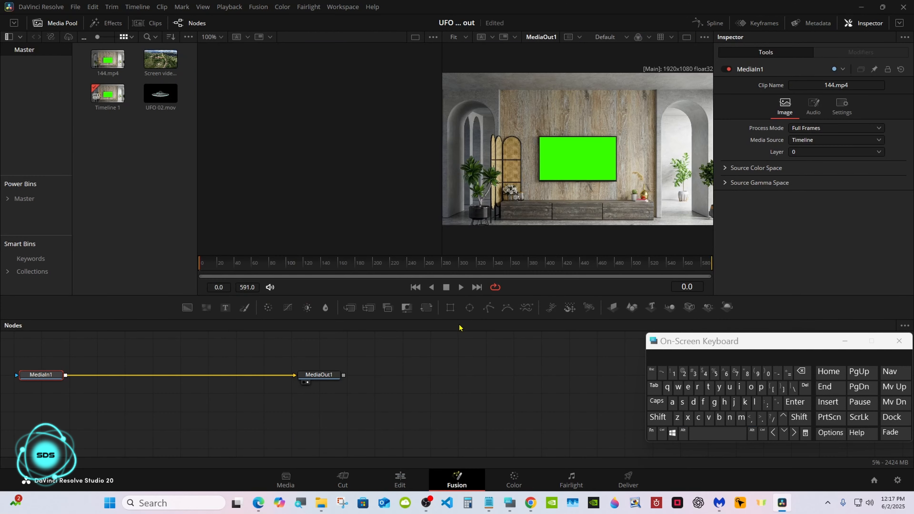
Step: Spread the MediaIn1 and MediaOut1 nodes apart and switch to a single viewer layout
drag(315, 377, 482, 376)
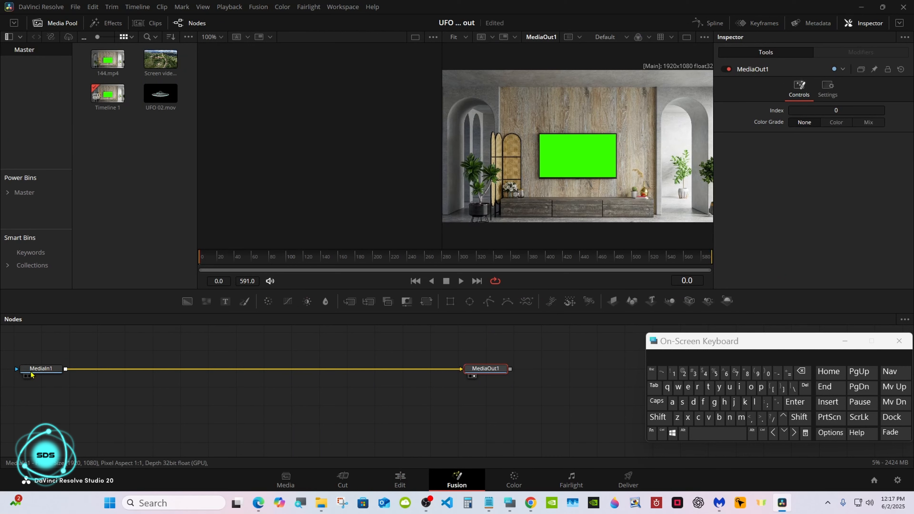
drag(36, 370, 290, 371)
drag(481, 376, 509, 376)
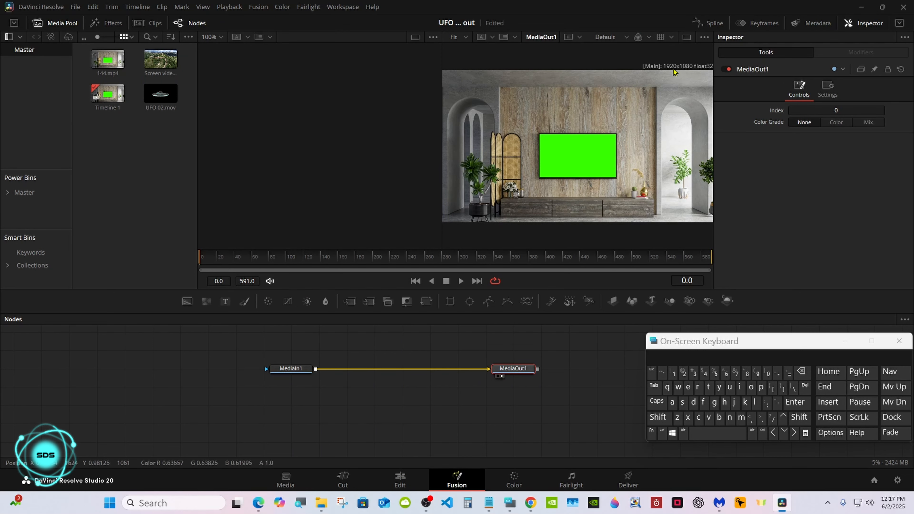
click(686, 37)
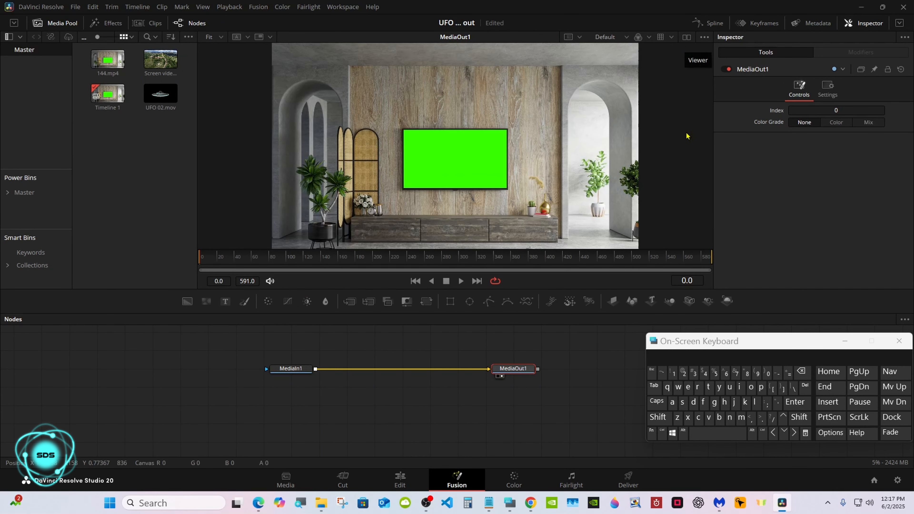
Step: Insert a Planar Tracker node after MediaIn1 and space the nodes out along the line
drag(666, 345, 621, 345)
click(291, 369)
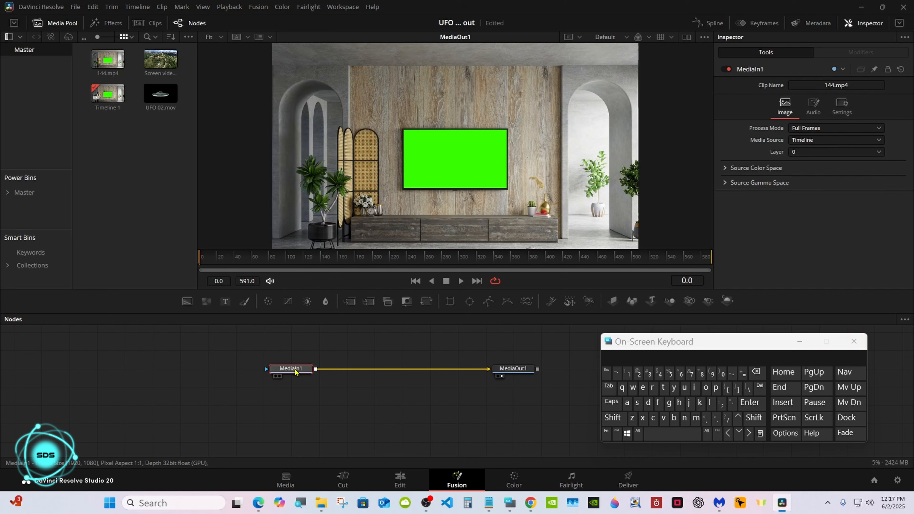
click(612, 417)
click(659, 433)
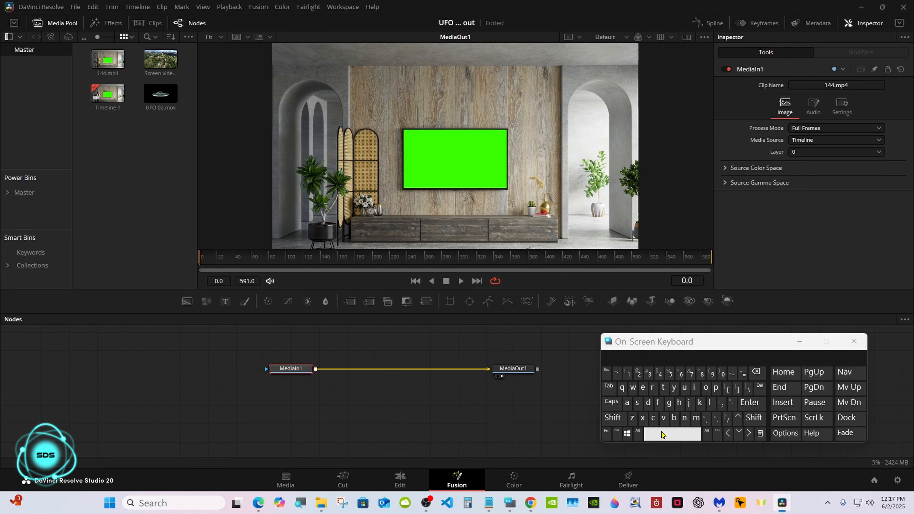
click(716, 387)
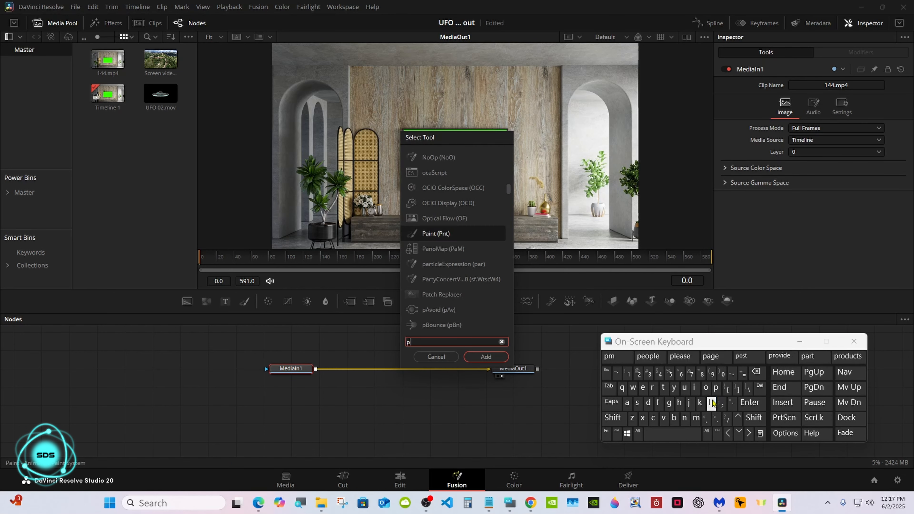
click(708, 402)
click(627, 402)
click(449, 233)
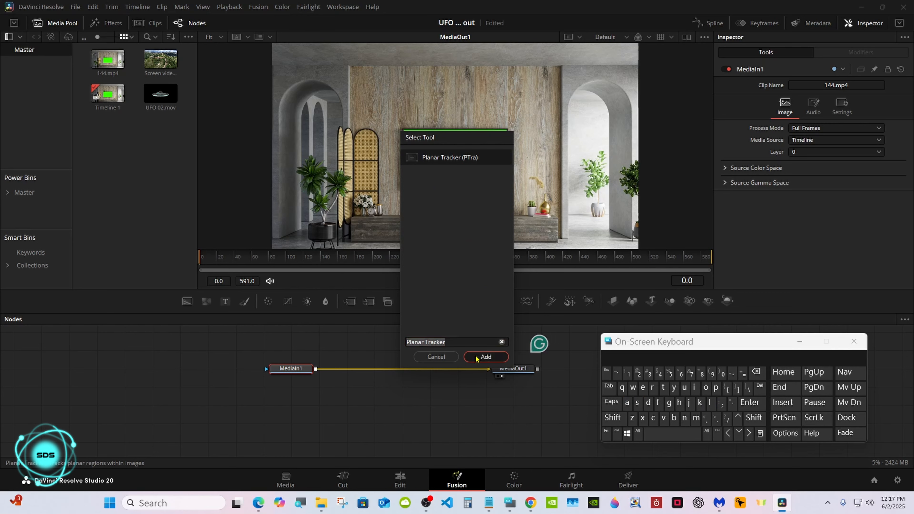
click(485, 356)
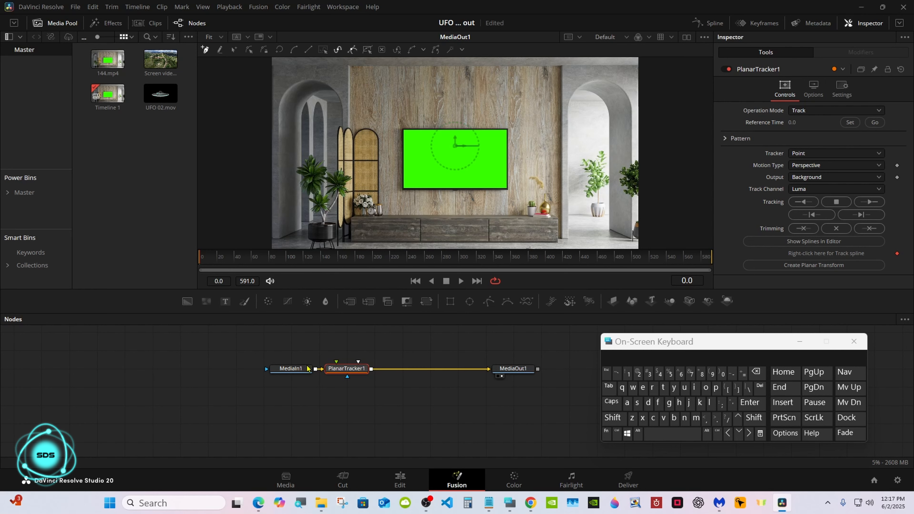
drag(275, 370, 247, 370)
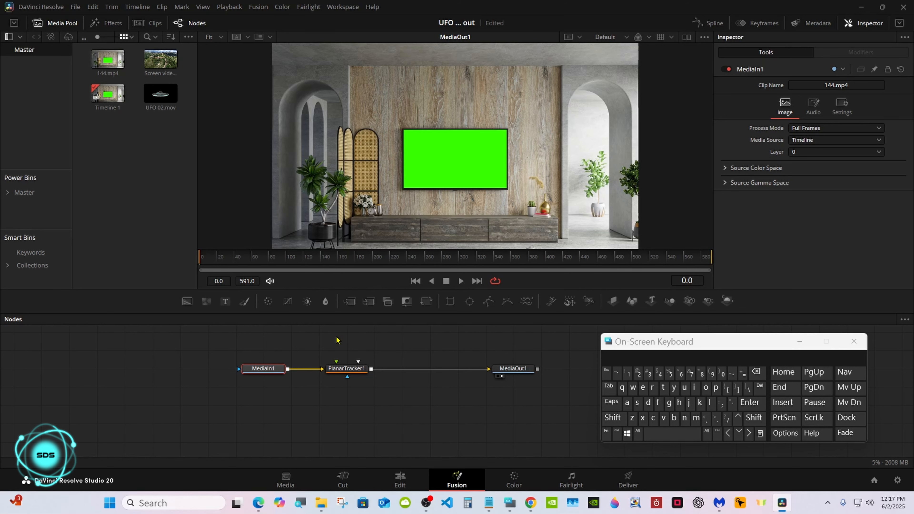
drag(338, 369, 366, 368)
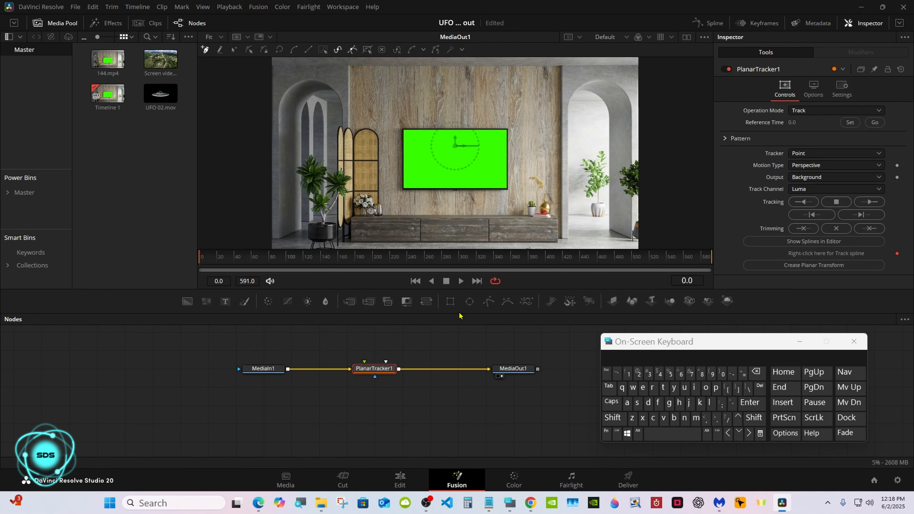
Step: Draw a four-point tracking shape around the corners of the green TV screen
drag(459, 313, 457, 367)
click(389, 149)
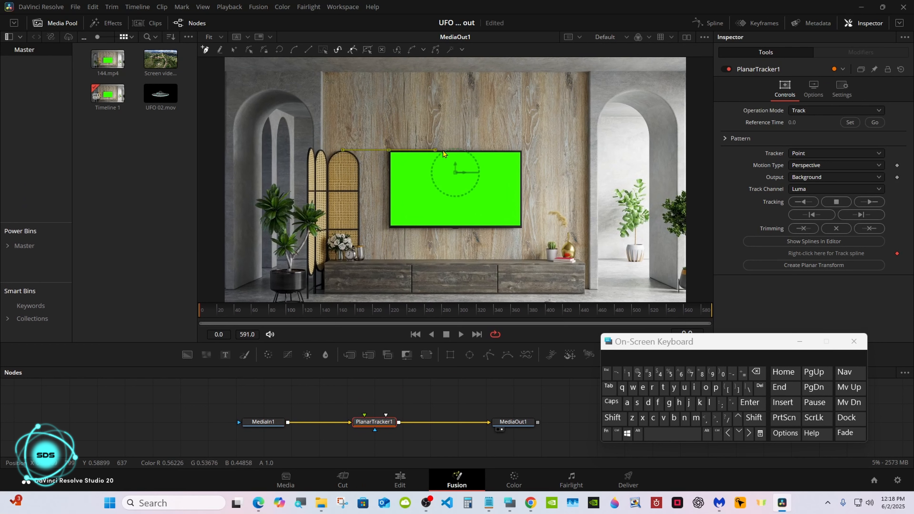
click(522, 150)
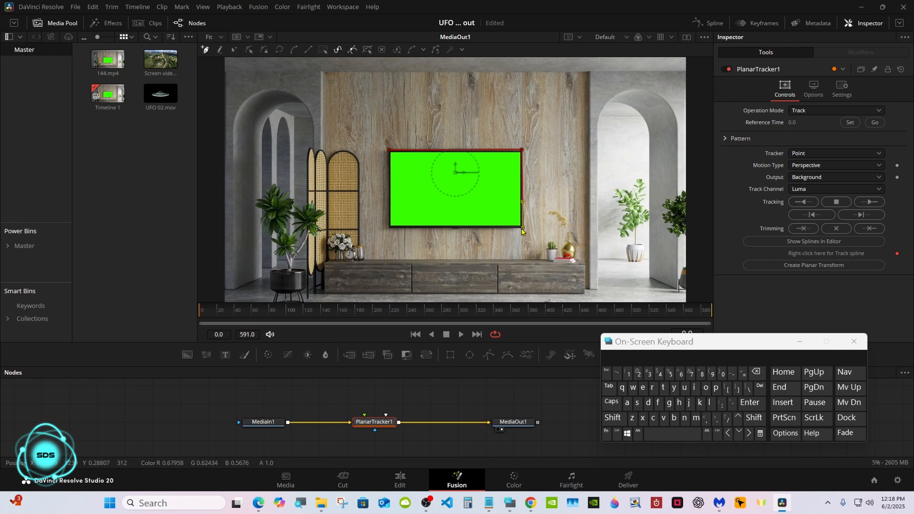
click(522, 227)
click(387, 227)
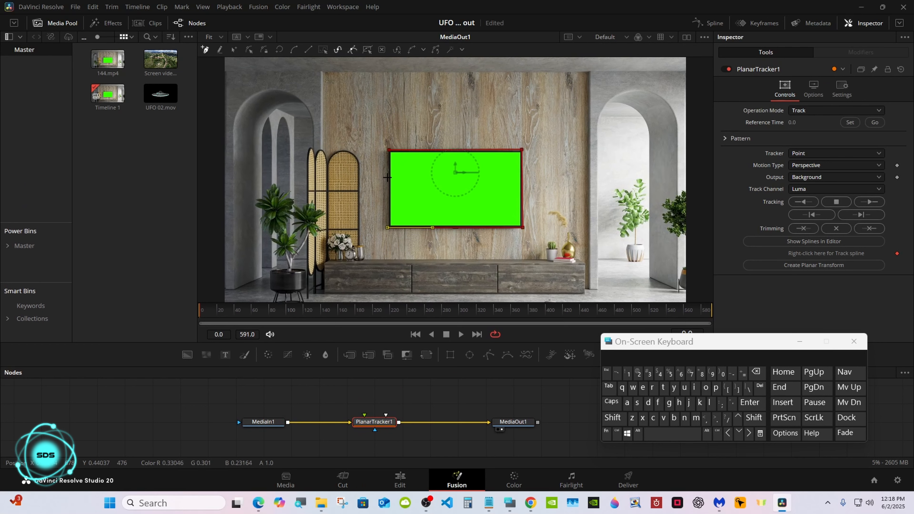
click(389, 150)
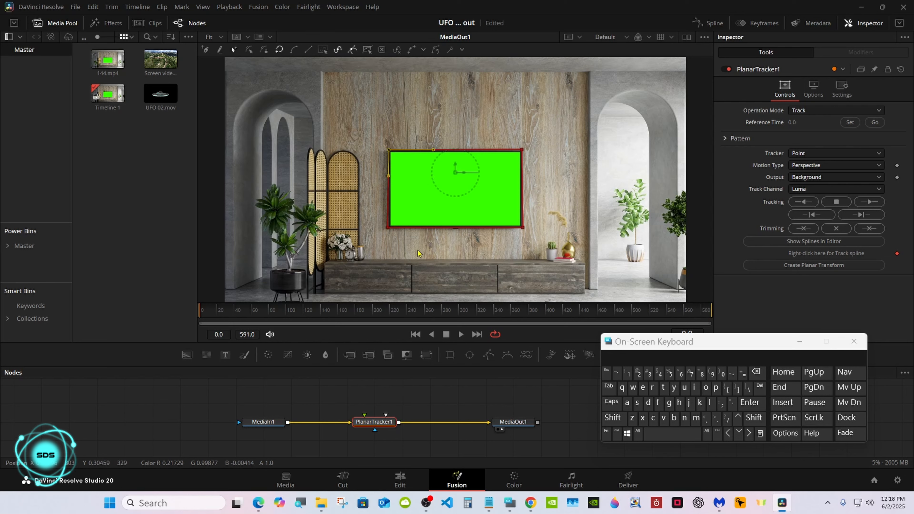
Step: Set Motion Type to Translation, Rotation, Scale and track the shape forward through the clip
drag(629, 347, 644, 384)
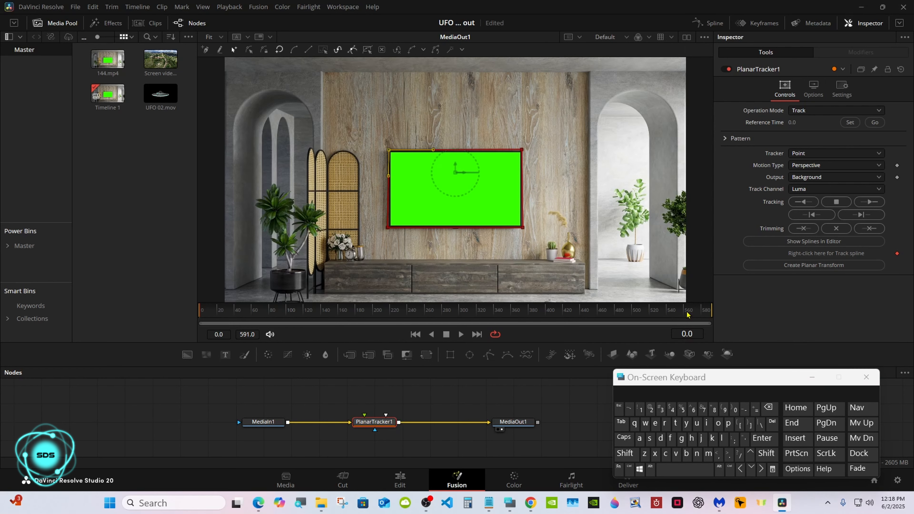
click(814, 166)
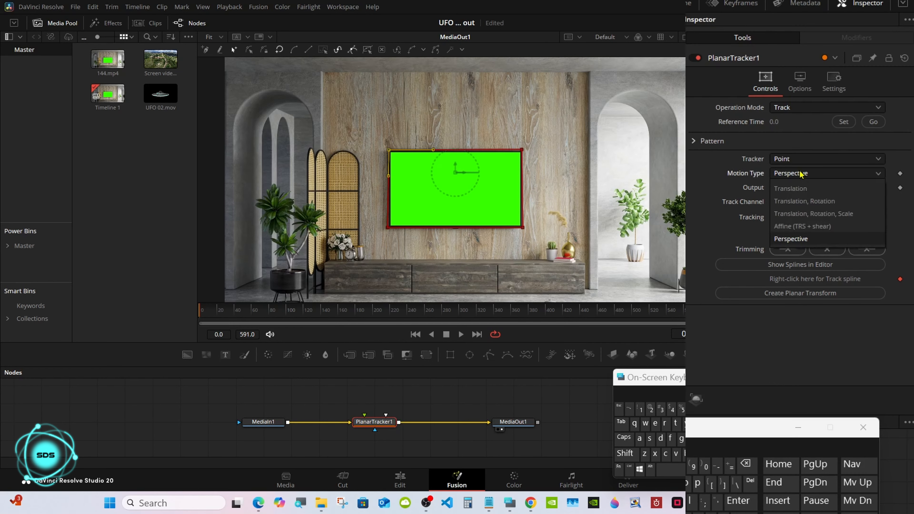
click(799, 215)
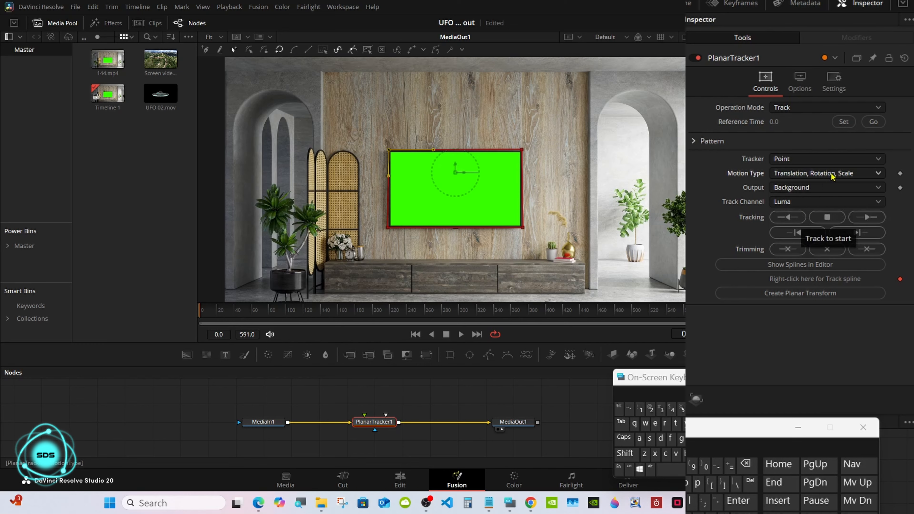
click(860, 218)
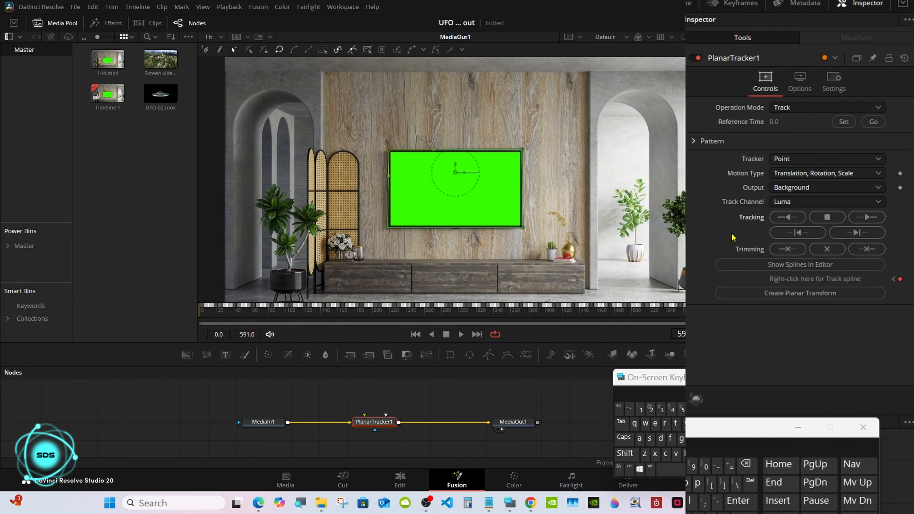
Step: Insert a Delta Keyer after MediaIn1 and sample the green screen as its background color
drag(463, 367, 455, 331)
drag(380, 389, 380, 407)
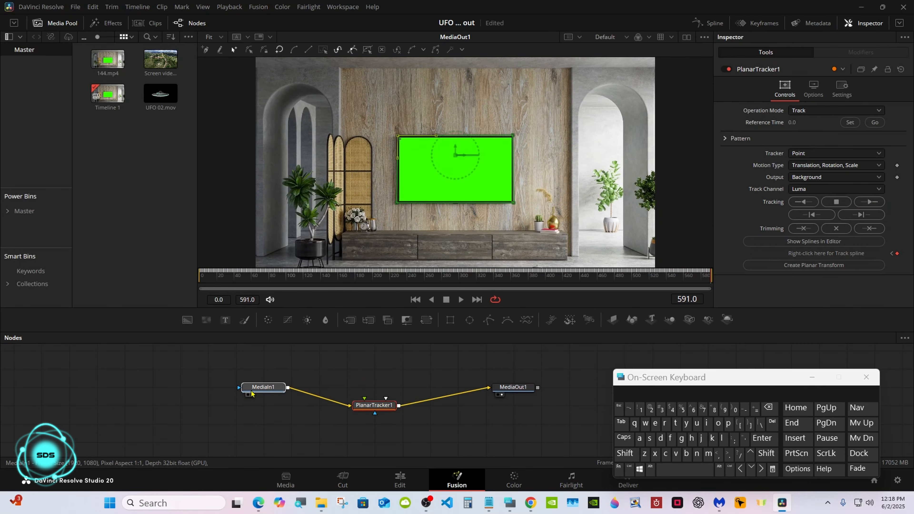
drag(250, 388, 250, 405)
click(625, 453)
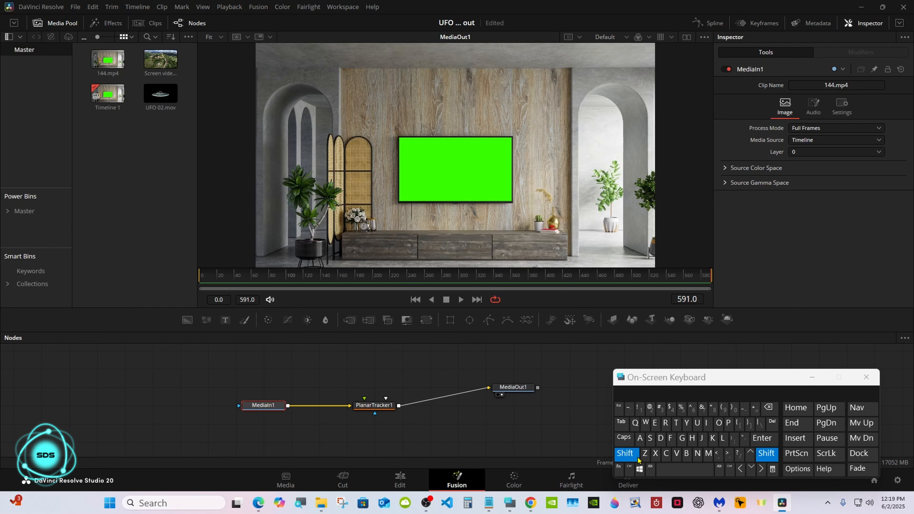
click(662, 471)
click(661, 440)
click(656, 426)
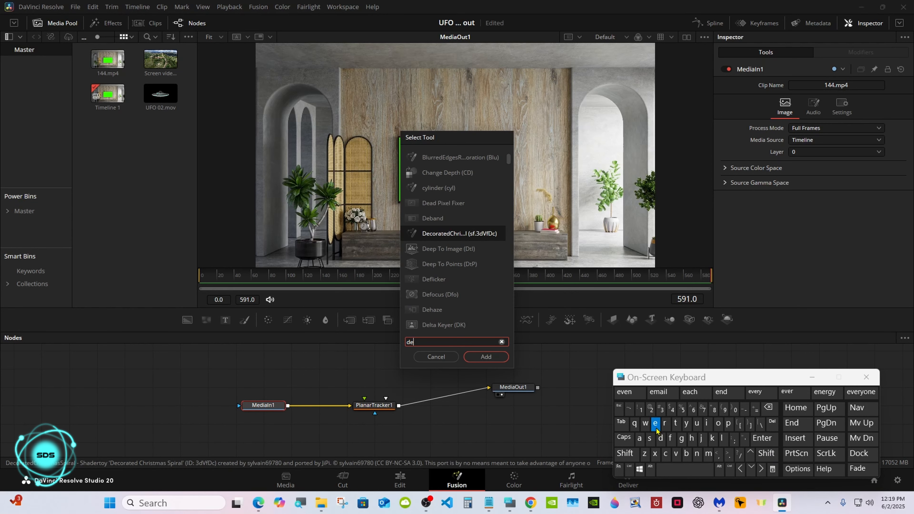
click(723, 440)
click(482, 357)
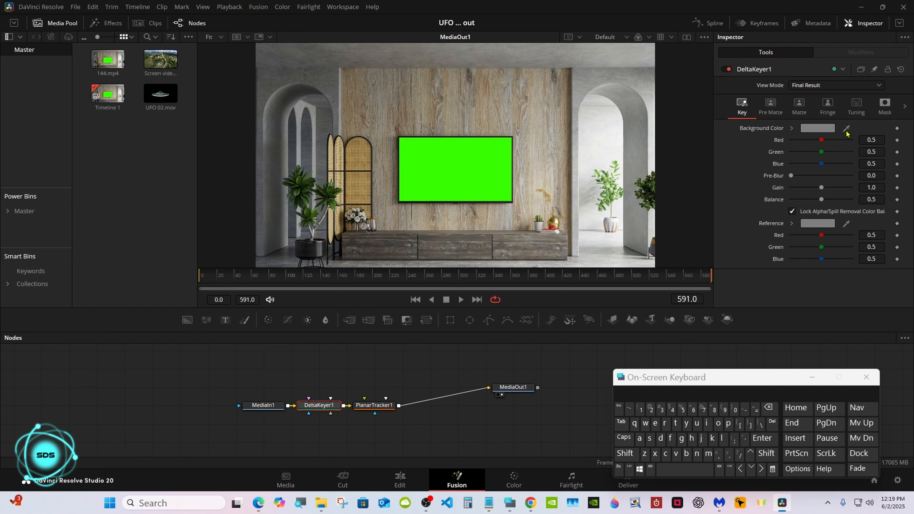
drag(846, 133, 452, 176)
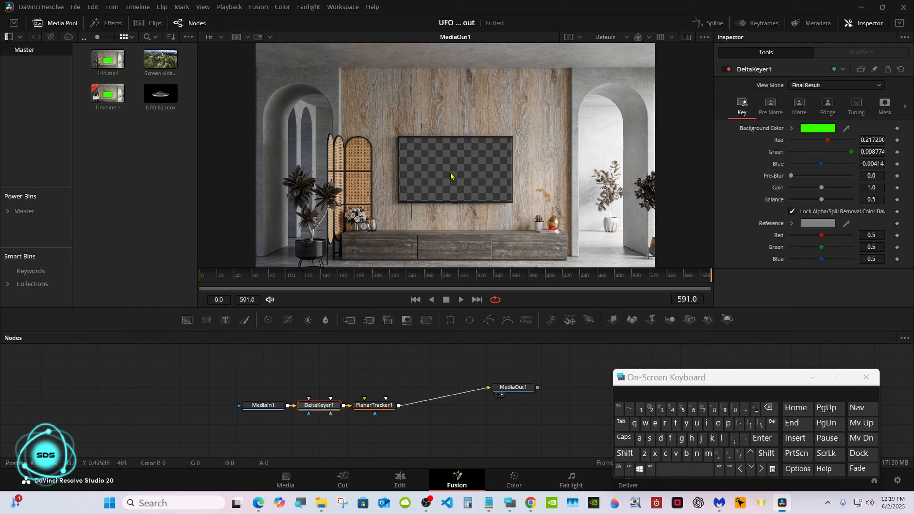
Step: Add Screen video.mp4 as a new media node and connect it to the Planar Tracker's input
drag(214, 388, 278, 454)
drag(160, 60, 270, 404)
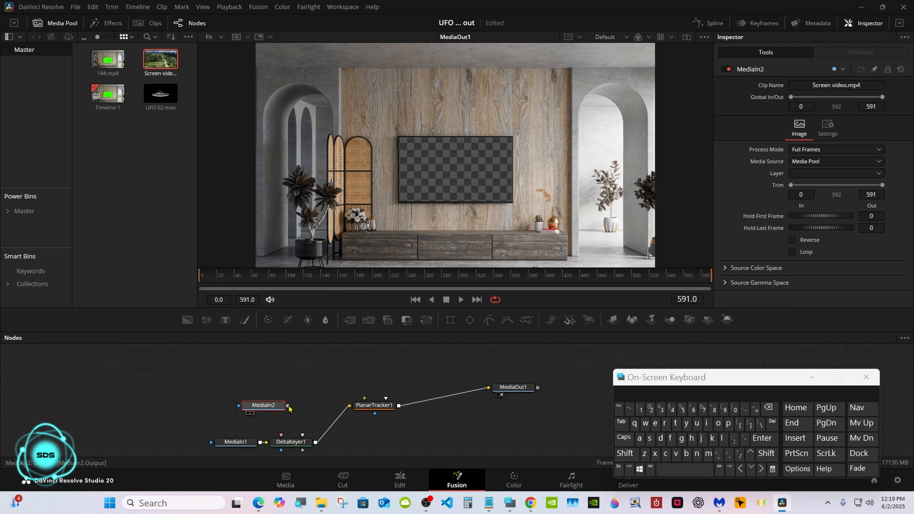
drag(288, 406, 365, 398)
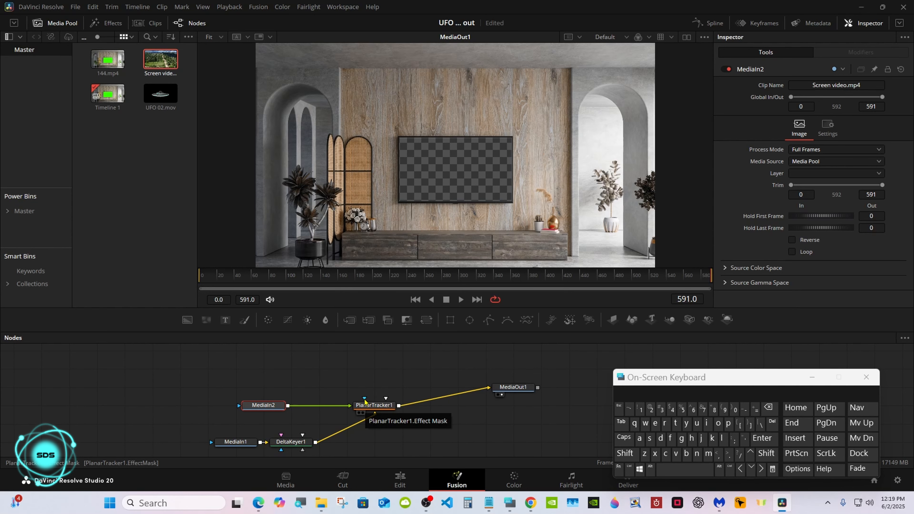
Step: Add a Merge node fed by the Delta Keyer and the Planar Tracker, and connect it to MediaOut1
drag(364, 332, 426, 426)
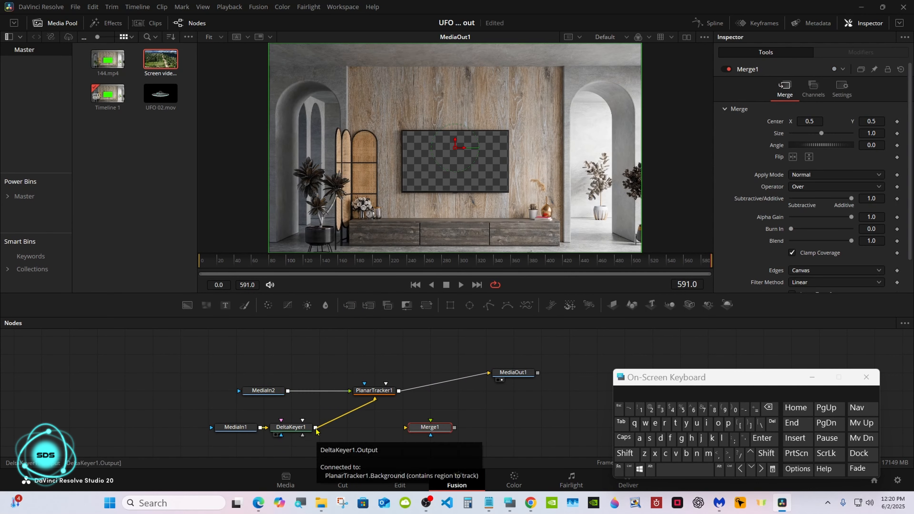
drag(315, 428, 430, 424)
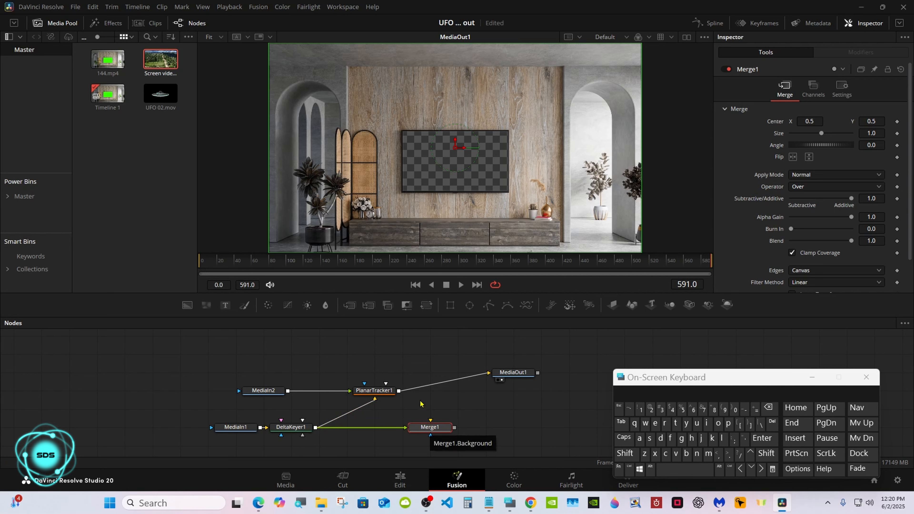
drag(398, 391, 432, 425)
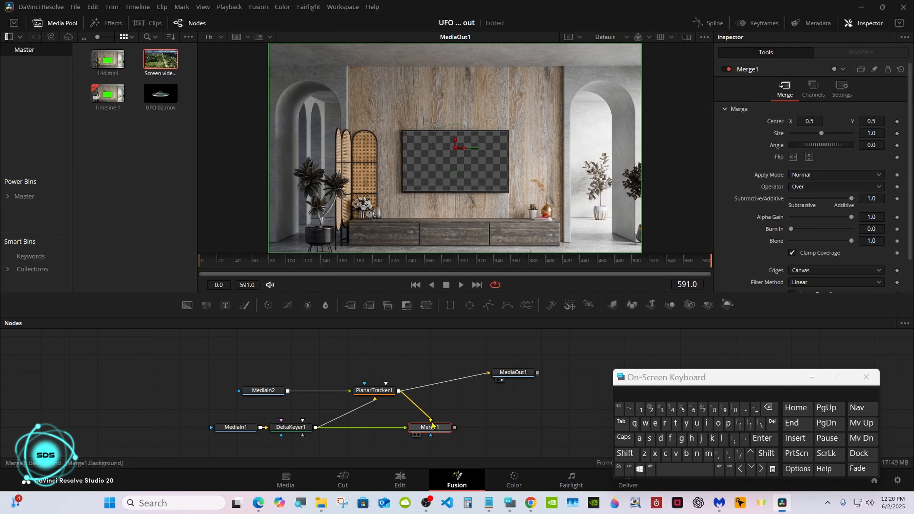
click(479, 376)
drag(506, 374, 488, 428)
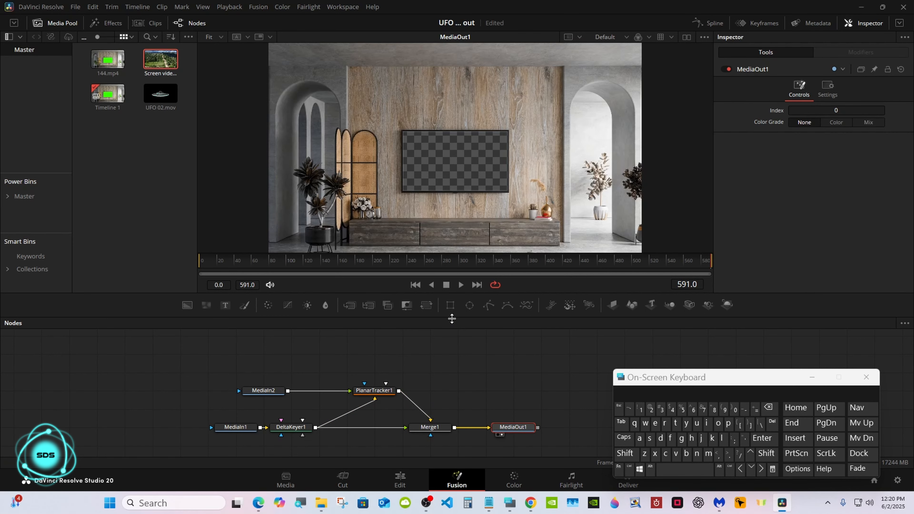
Step: Switch the Planar Tracker's operation mode to Corner Pin
click(391, 392)
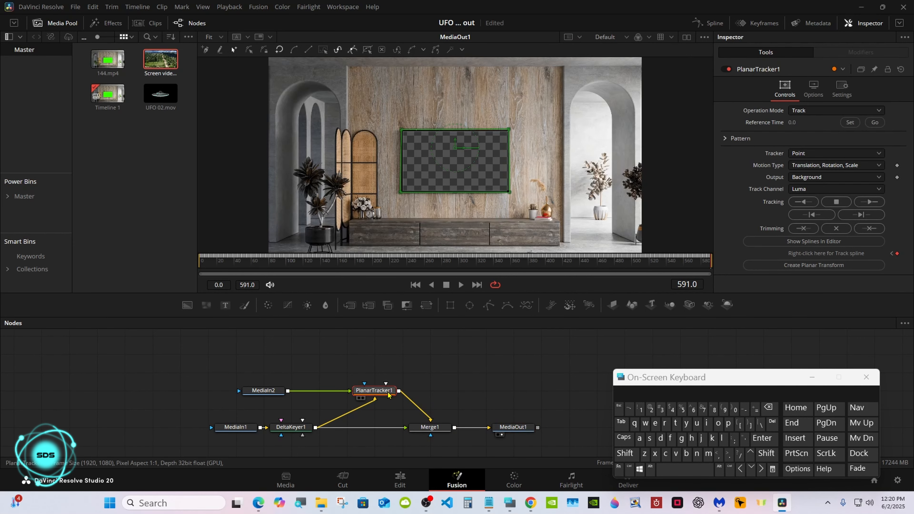
click(820, 109)
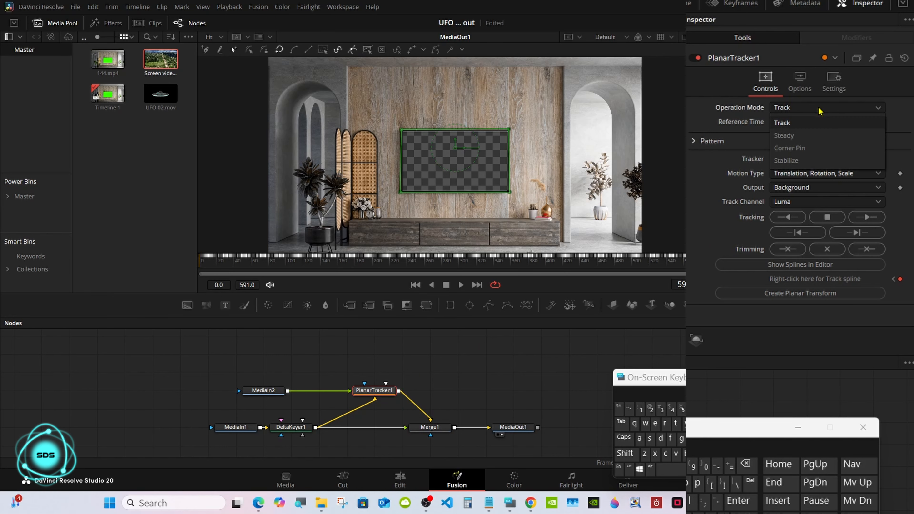
click(813, 152)
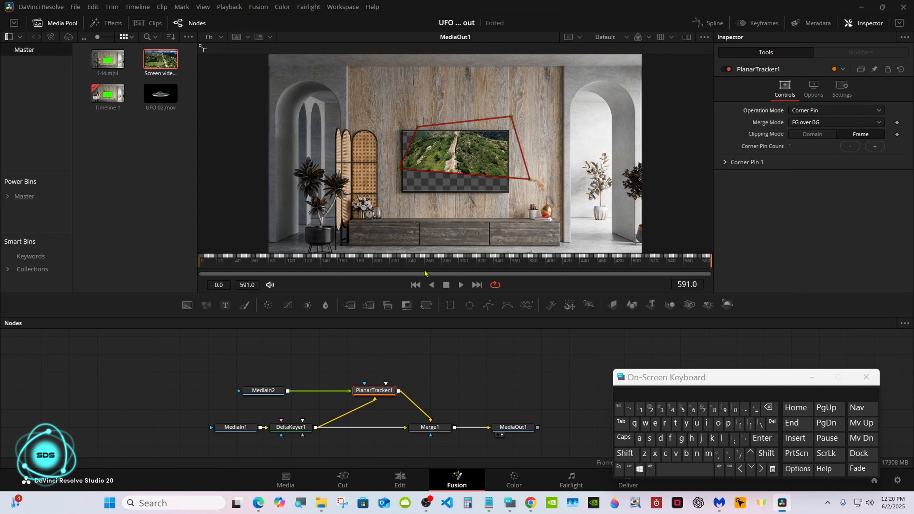
drag(417, 316, 413, 427)
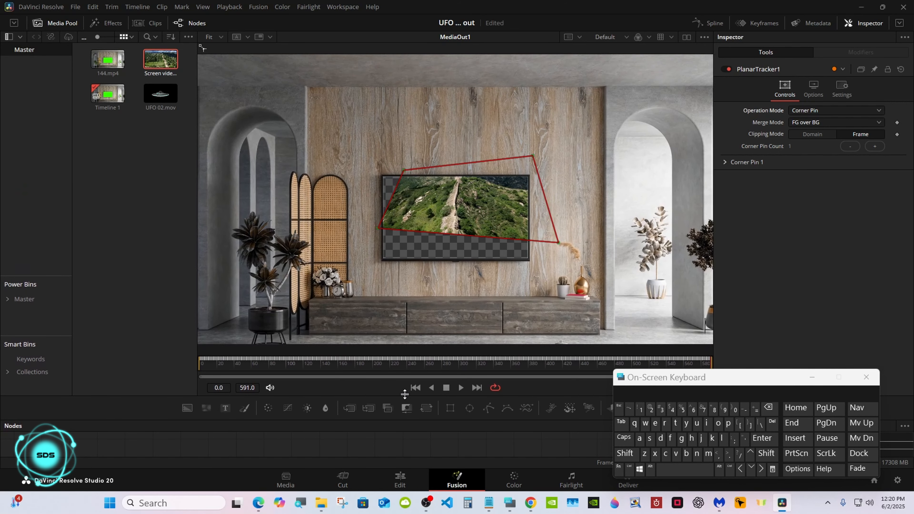
Step: Zoom in on the viewer and drag the Planar Tracker's four corner pins onto the corners of the TV screen
right_click(373, 289)
mouse_move(454, 295)
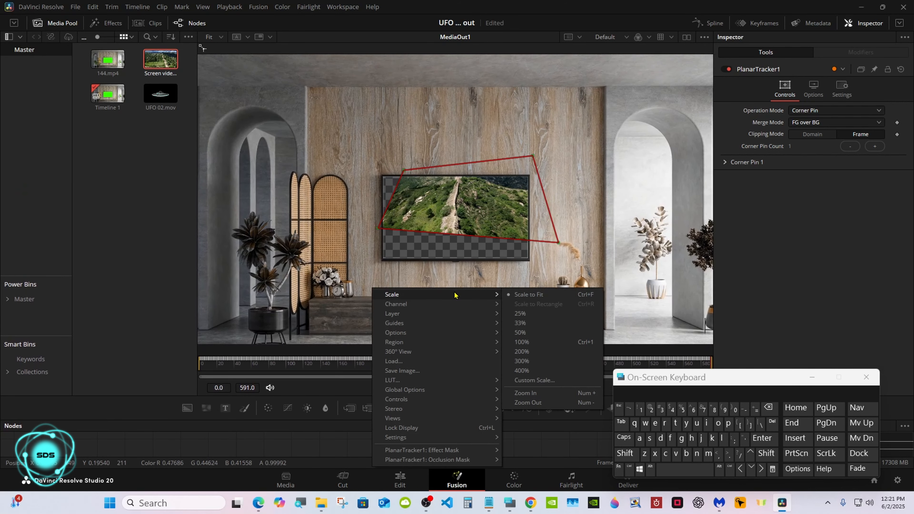
mouse_move(498, 315)
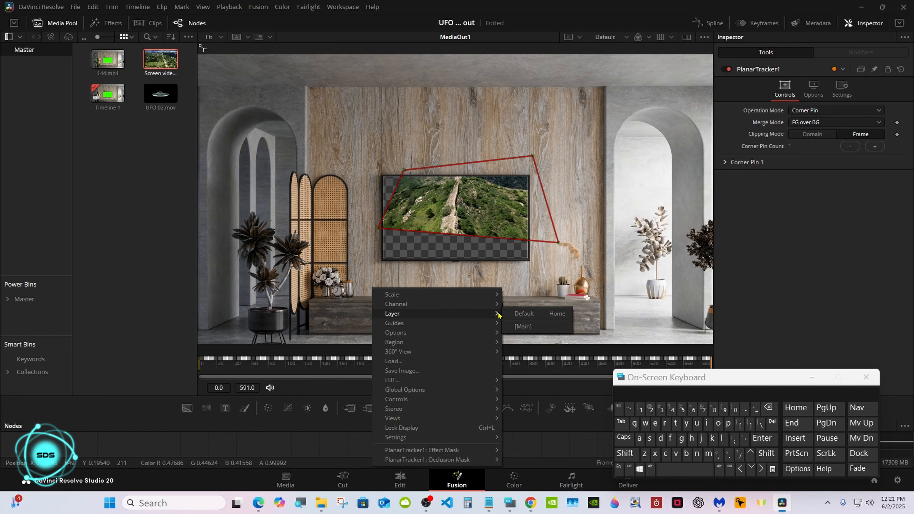
mouse_move(495, 295)
click(529, 395)
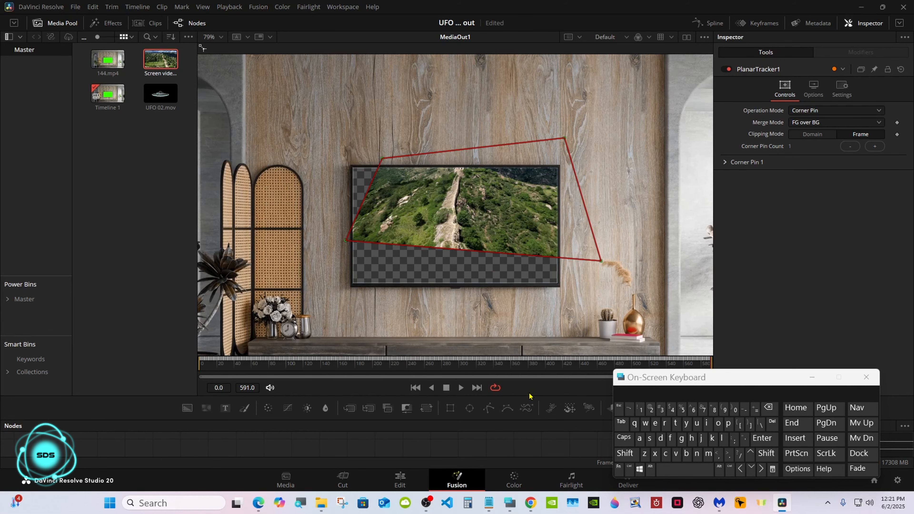
right_click(487, 298)
right_click(374, 295)
mouse_move(395, 301)
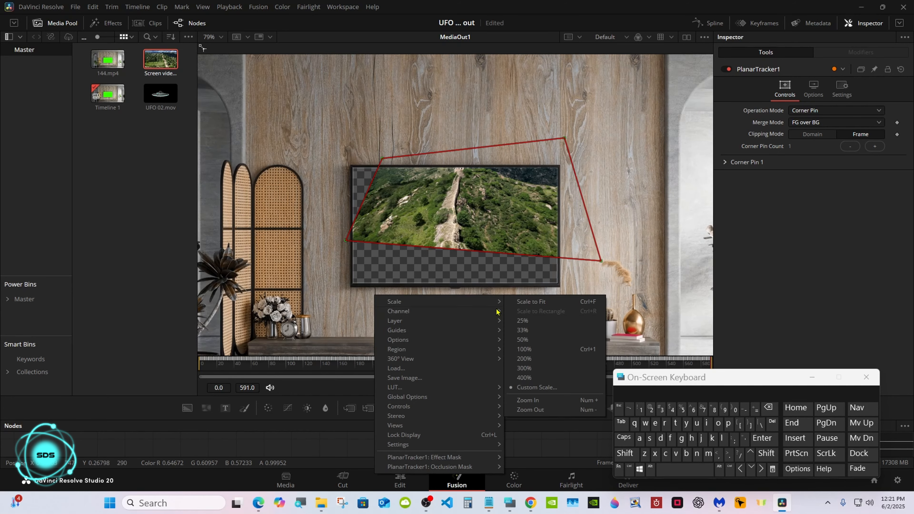
click(528, 401)
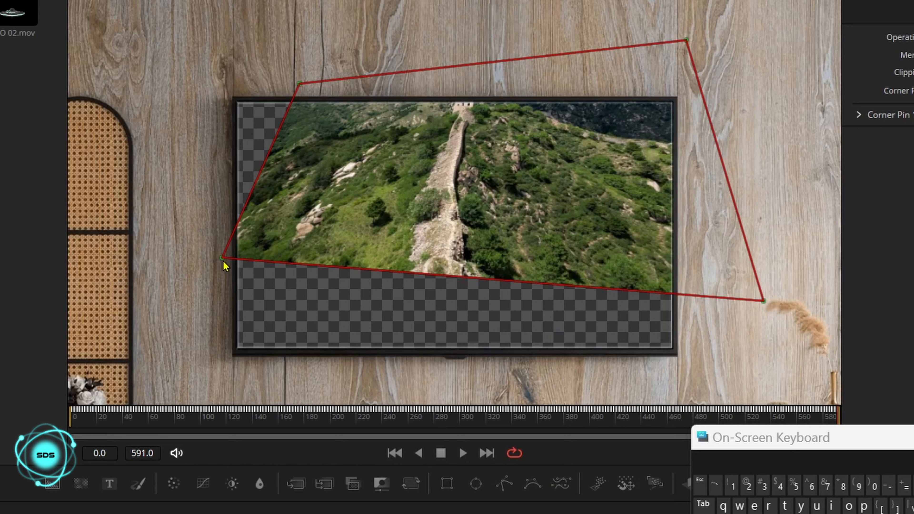
drag(301, 262, 301, 279)
drag(223, 290, 215, 370)
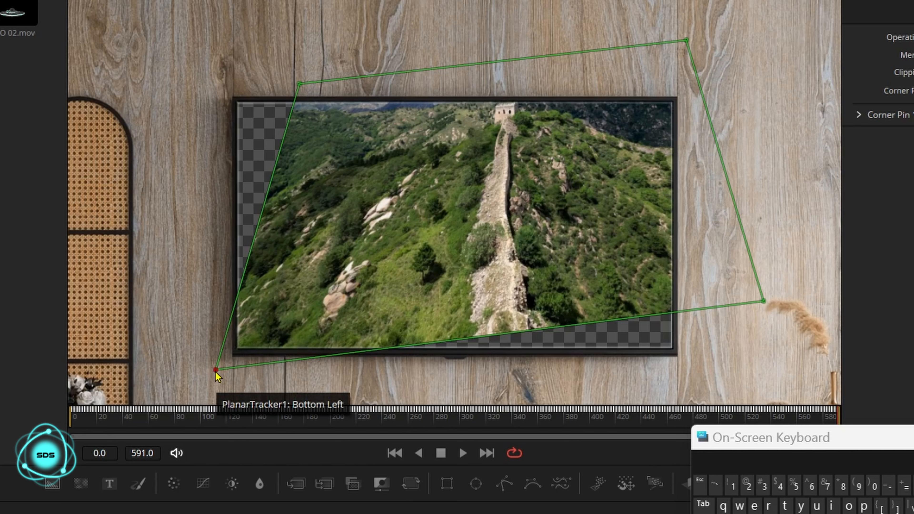
drag(216, 372, 226, 365)
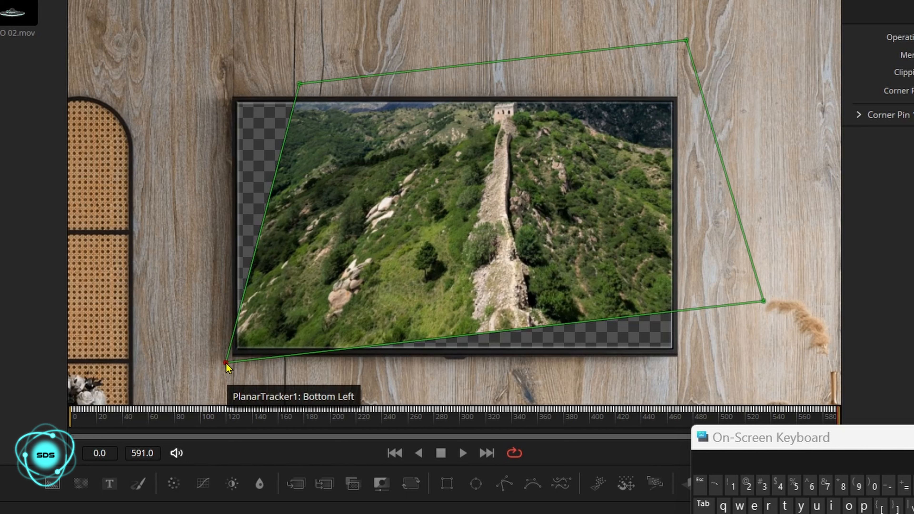
drag(226, 363, 231, 357)
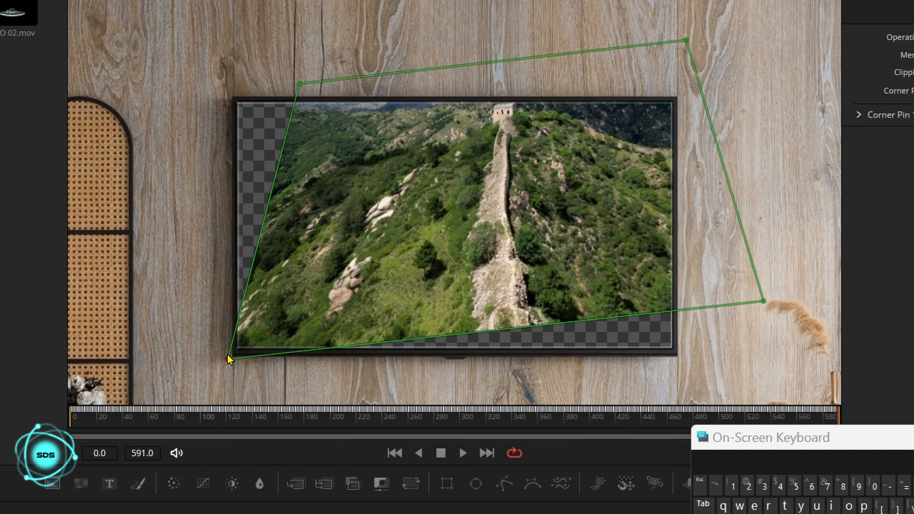
drag(300, 85, 232, 97)
drag(686, 40, 679, 101)
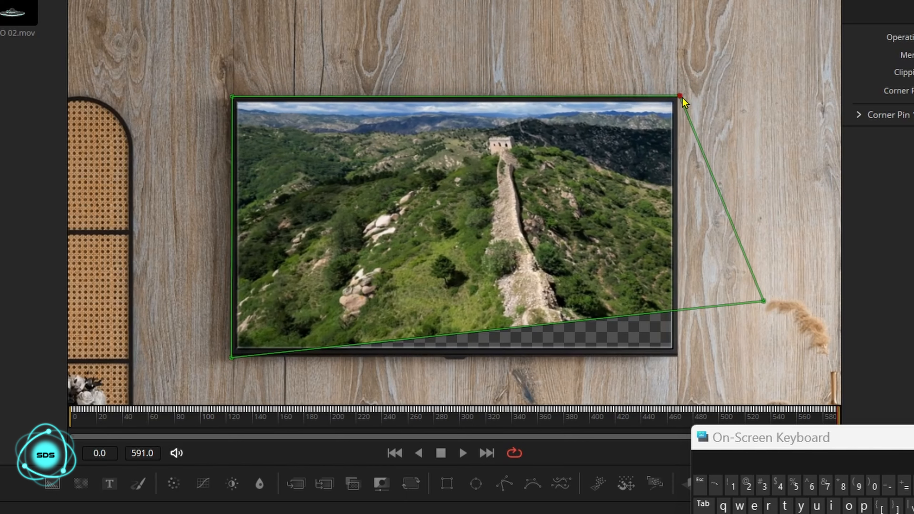
drag(765, 304, 678, 356)
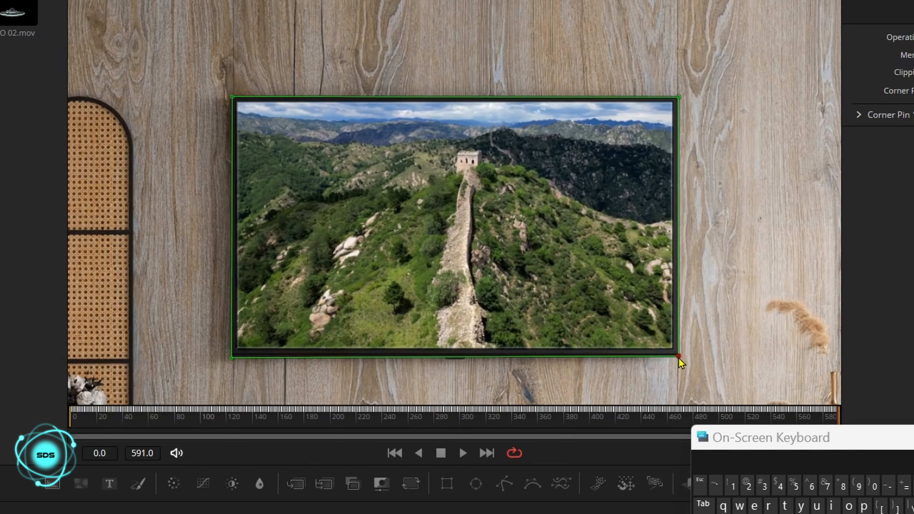
drag(232, 358, 231, 356)
Step: Close the on-screen keyboard, expand Corner Pin 1, and set the Planar Tracker's merge mode to BG over FG
click(868, 378)
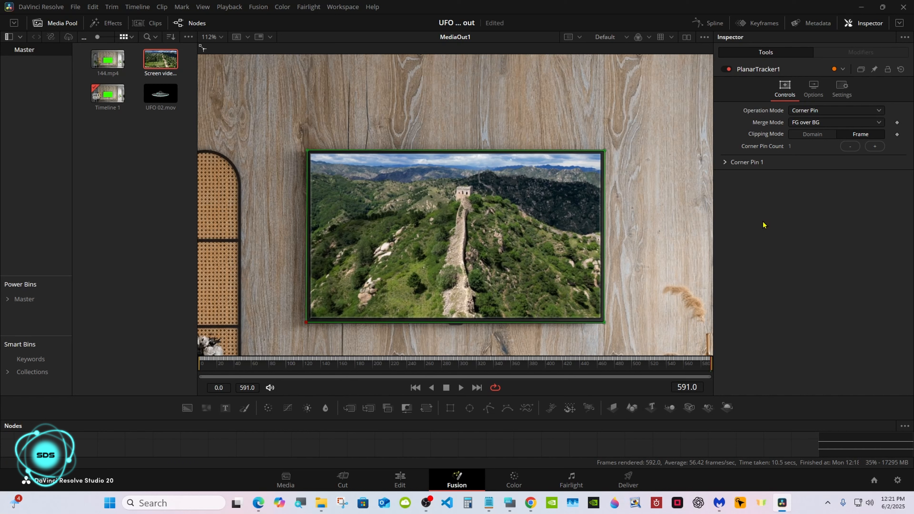
click(725, 162)
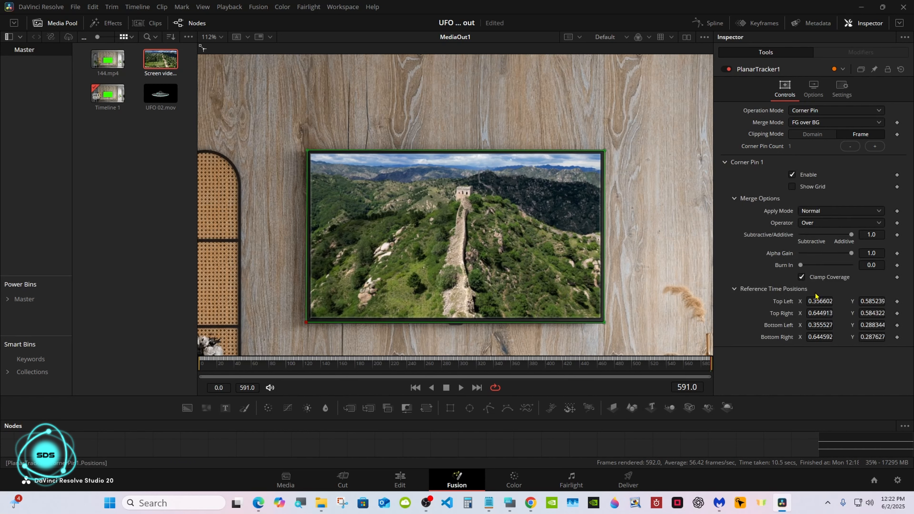
click(864, 301)
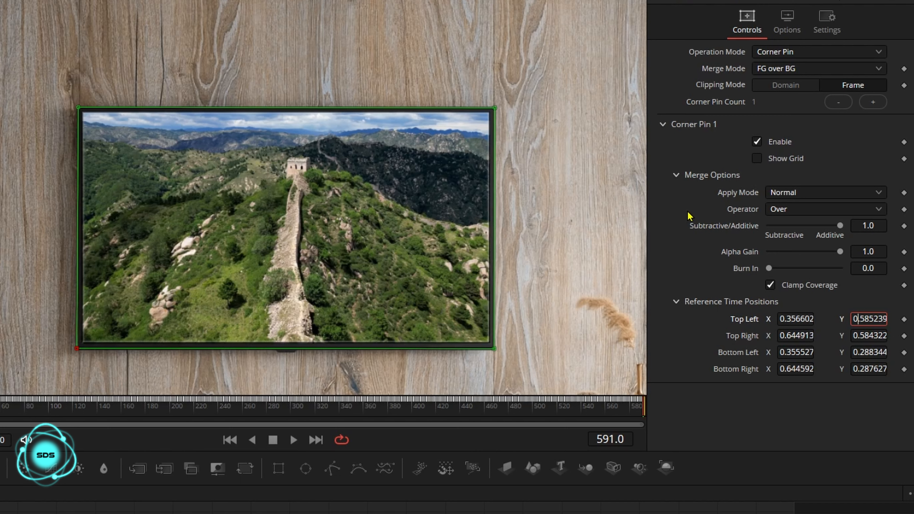
click(779, 71)
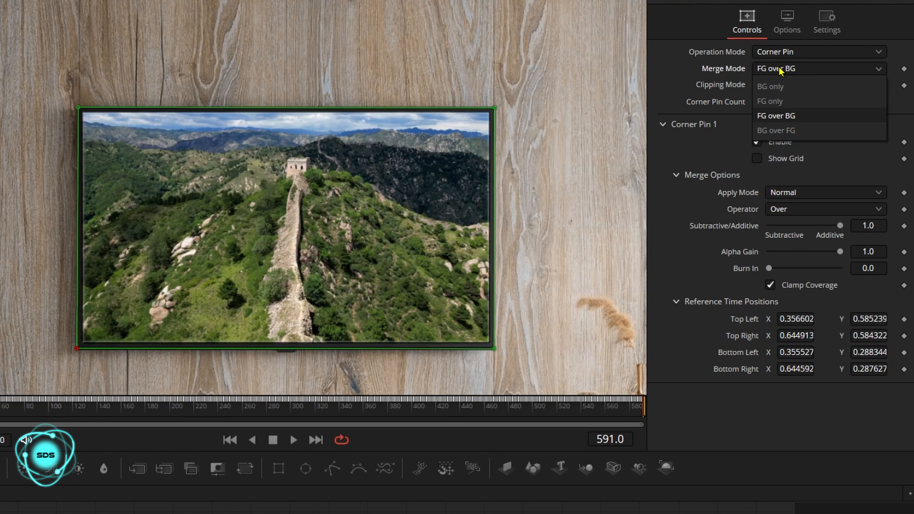
click(781, 132)
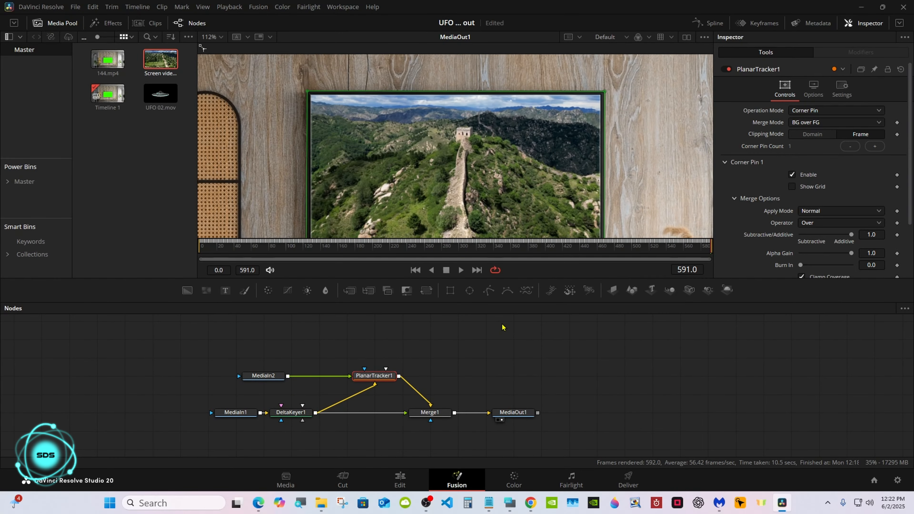
Step: Fit the viewer and move MediaOut1 further right to make room in the node tree
click(501, 324)
right_click(502, 183)
mouse_move(535, 190)
click(602, 192)
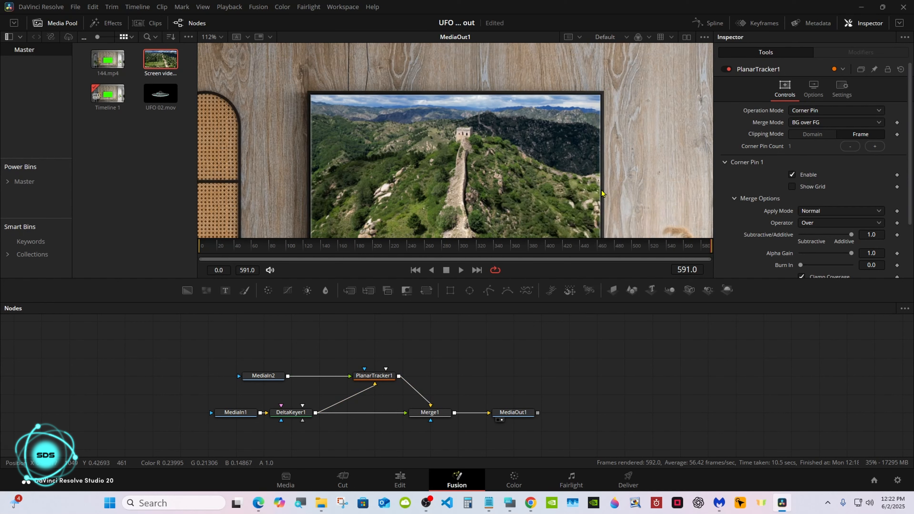
drag(513, 412, 568, 412)
click(424, 414)
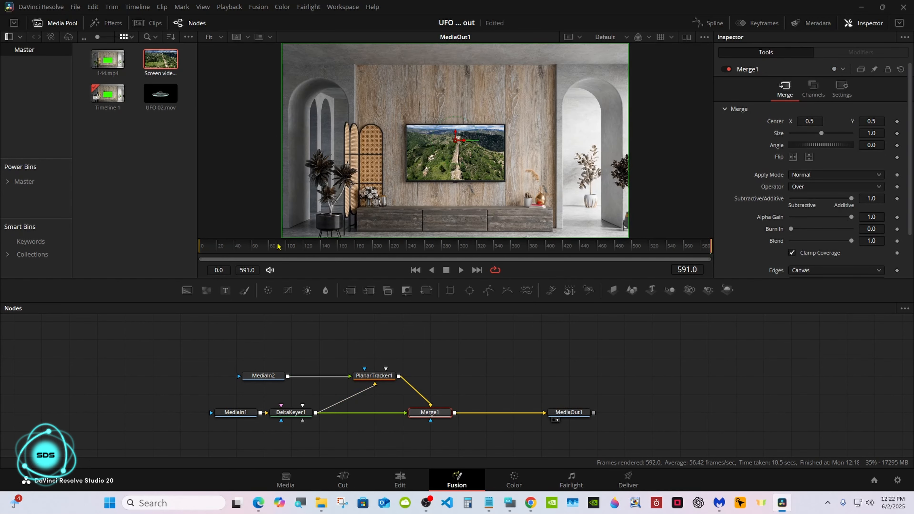
Step: Add UFO 02.mov as a media node merged onto the composite before MediaOut1, with a Transform node inserted after it
drag(159, 99, 484, 361)
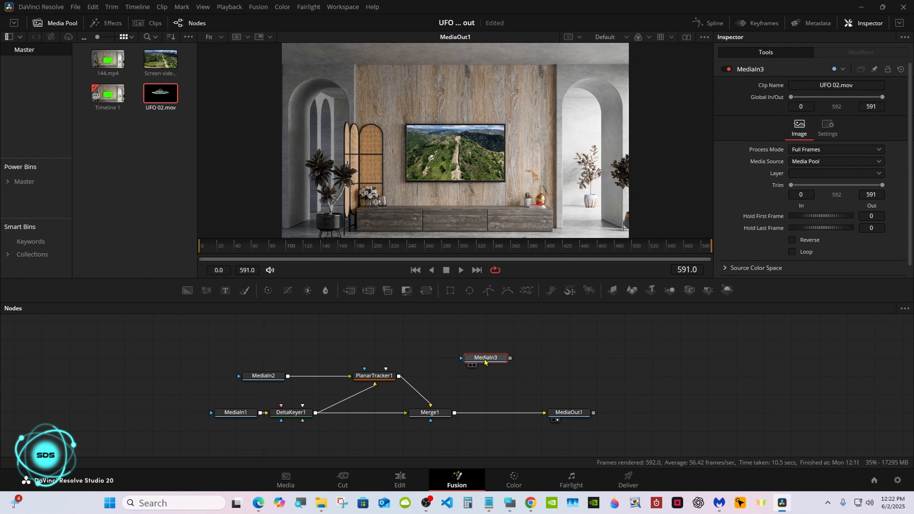
drag(505, 358, 456, 417)
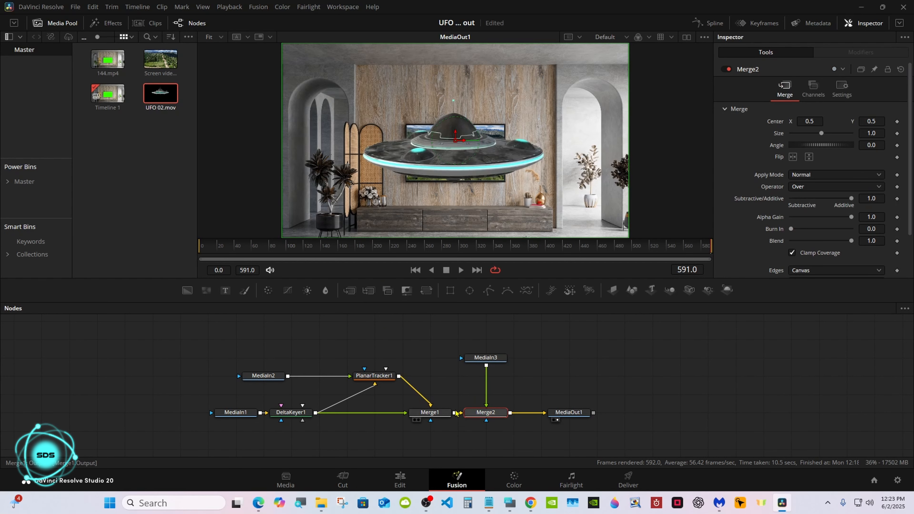
drag(486, 358, 486, 339)
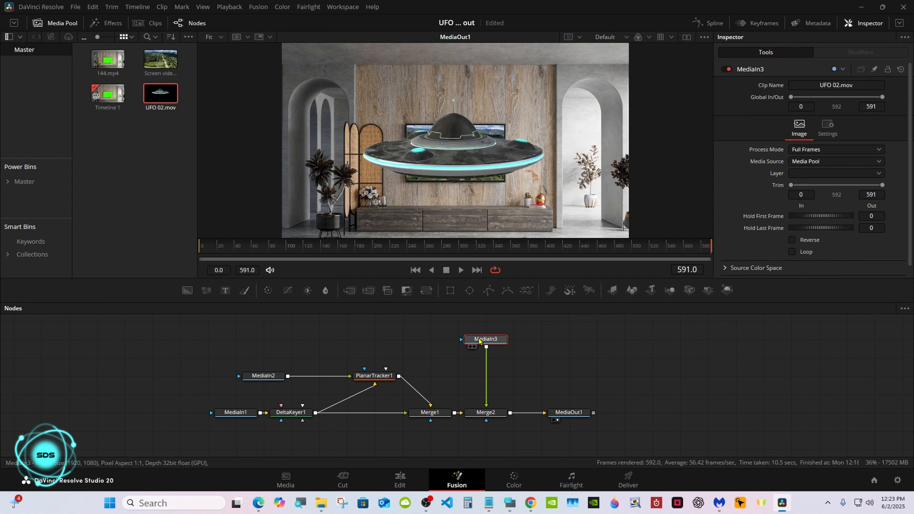
click(425, 293)
drag(424, 303, 424, 344)
Step: At frame 0, set the Transform size to 0, move its center to about 0.637, 0.571, and keyframe center and size
drag(258, 292, 163, 287)
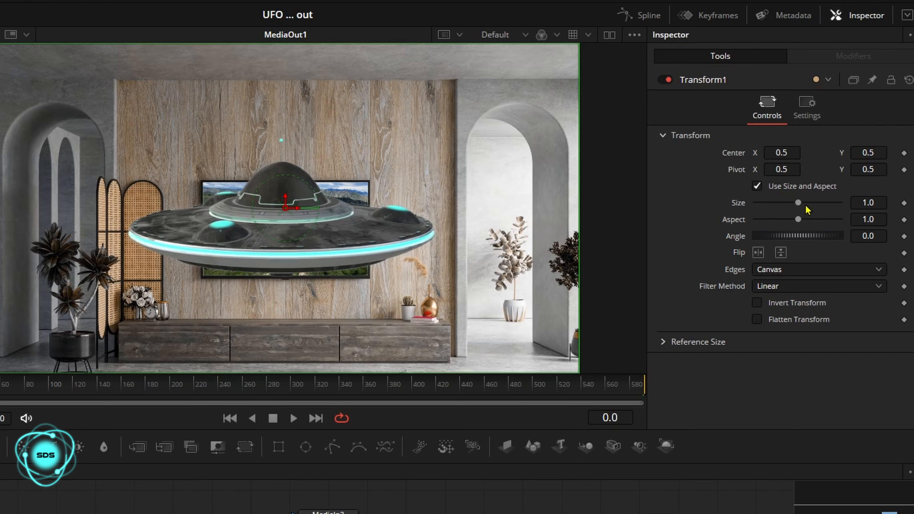
drag(821, 157, 769, 162)
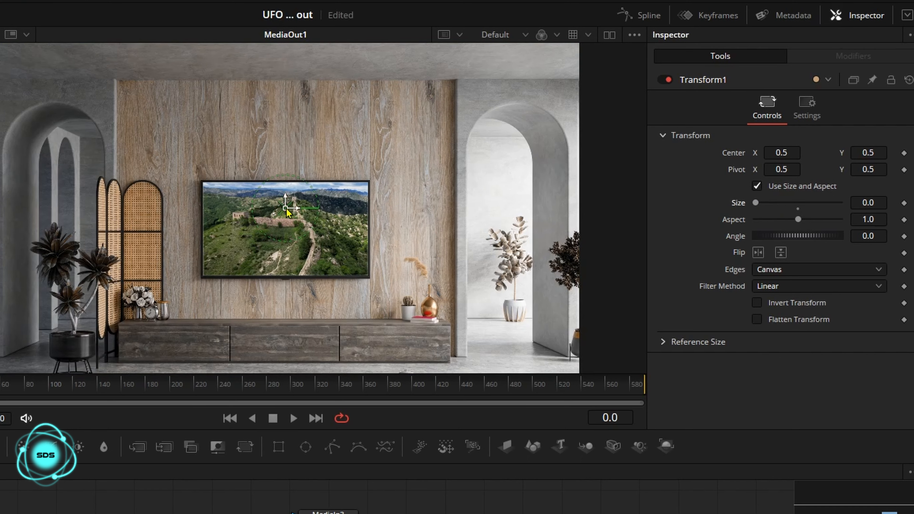
drag(288, 208, 368, 188)
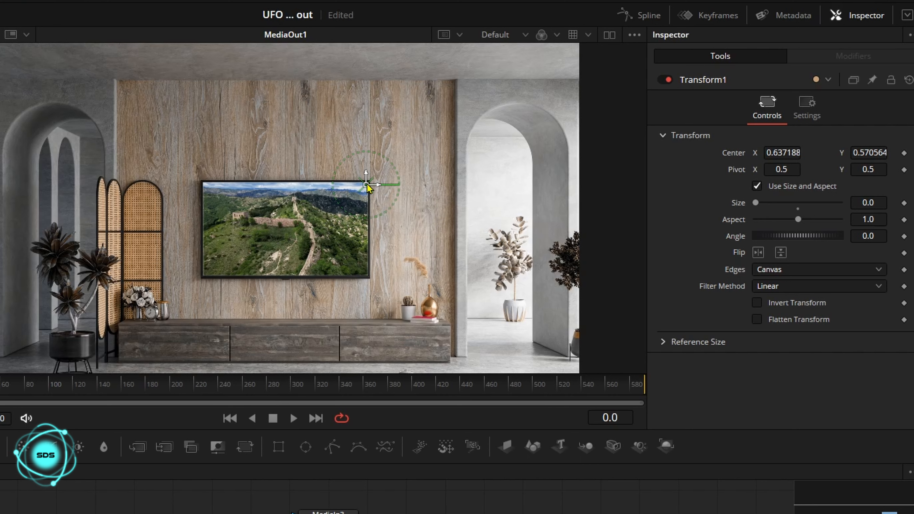
click(904, 153)
click(904, 203)
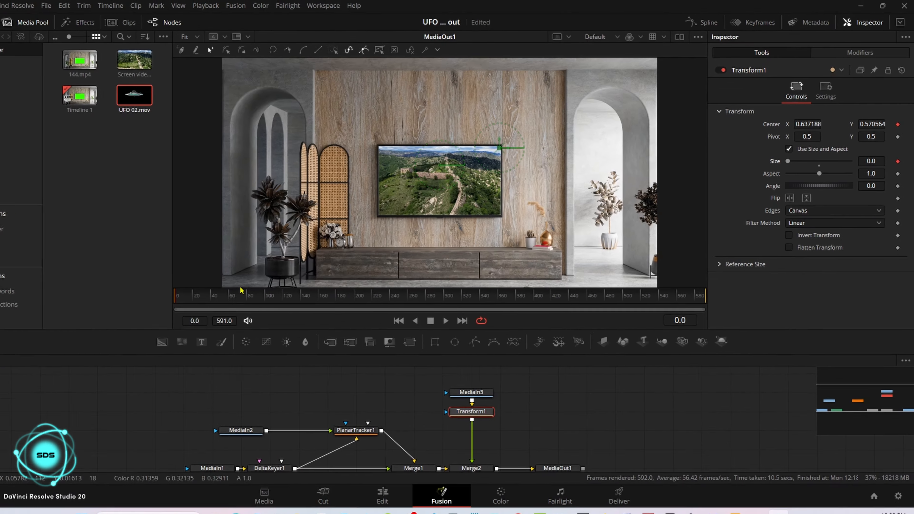
Step: At frame 40, set the Transform size to 0.16 and move its center to about 0.497, 0.427 on the TV screen
drag(230, 289, 236, 292)
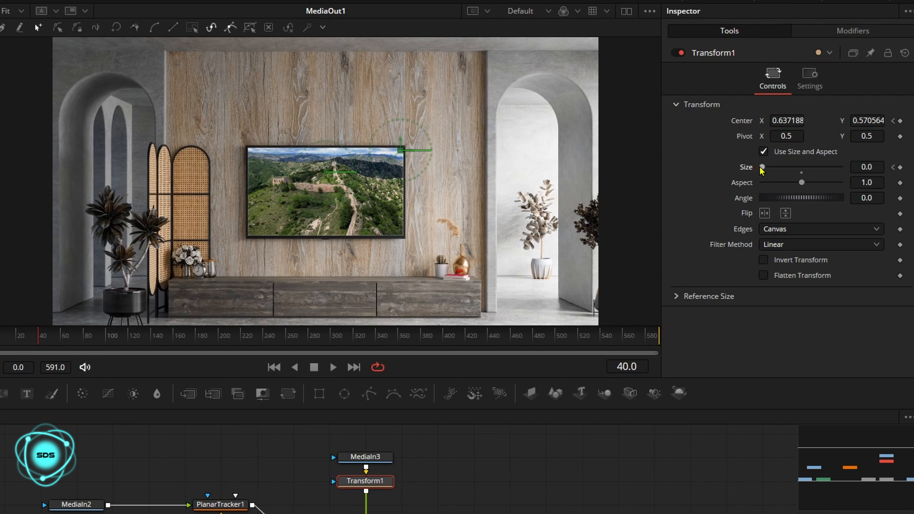
drag(790, 158, 768, 169)
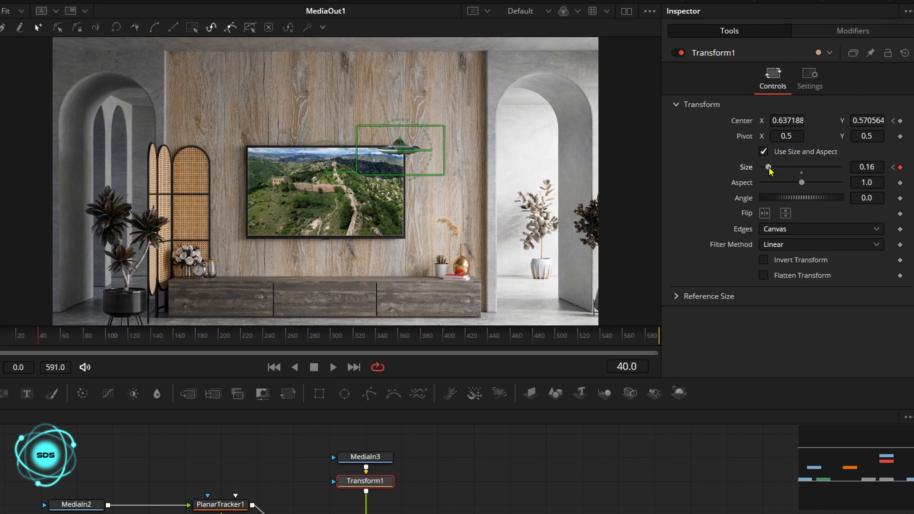
drag(400, 151, 323, 197)
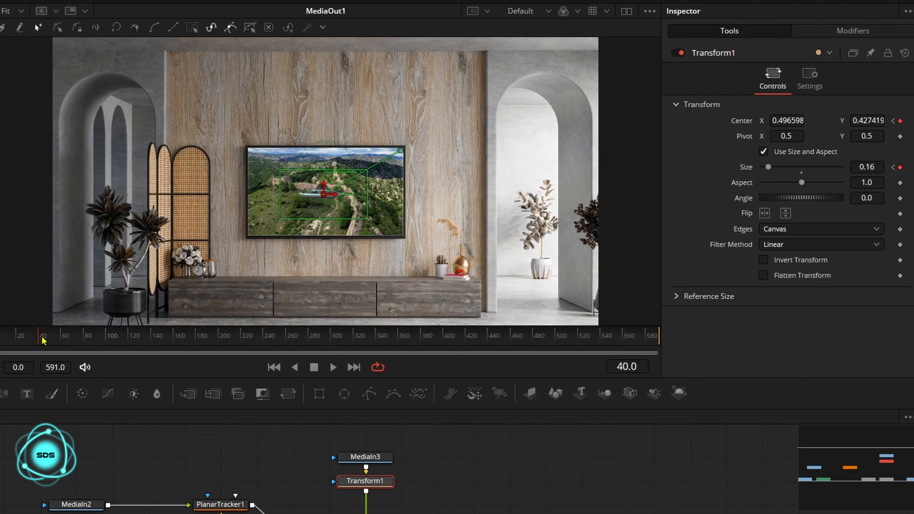
Step: At frame 70, add keyframes for the Transform's center and size
drag(42, 339, 72, 338)
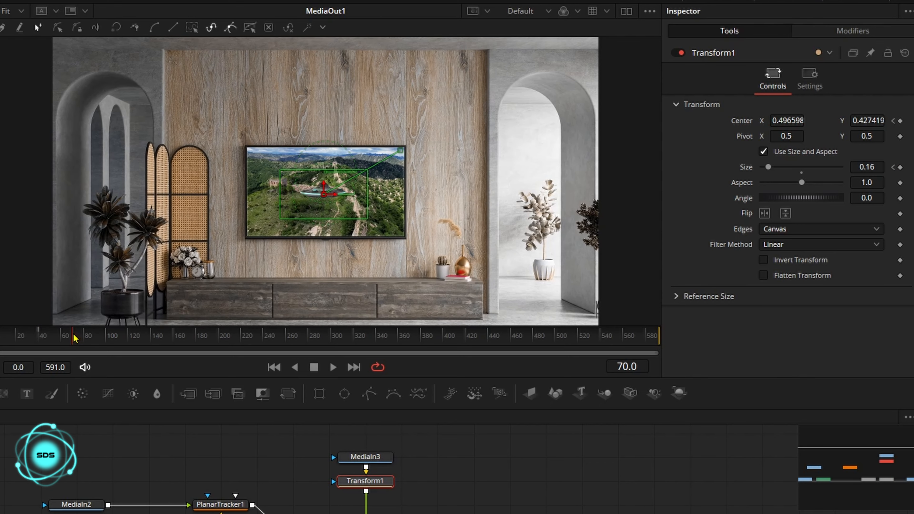
click(900, 121)
click(900, 167)
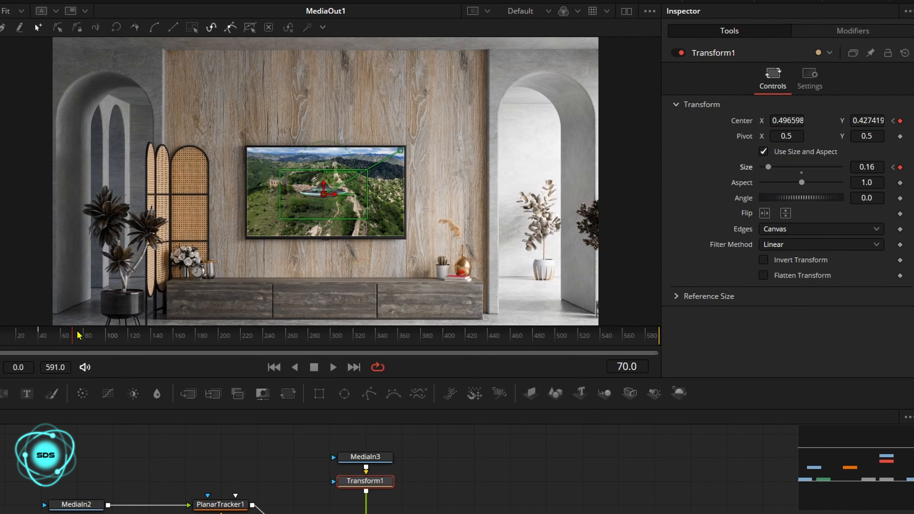
Step: At frame 130, set the Transform size to 0.5
drag(78, 335, 140, 337)
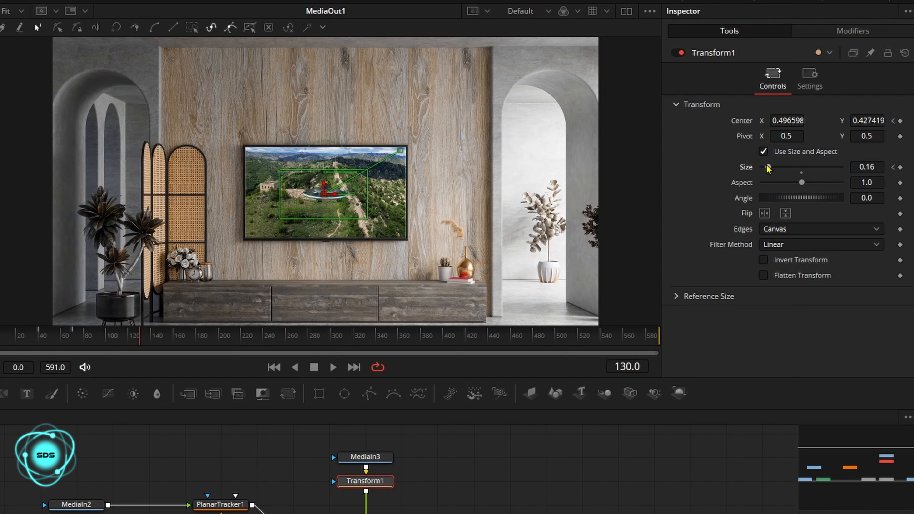
drag(767, 168, 784, 170)
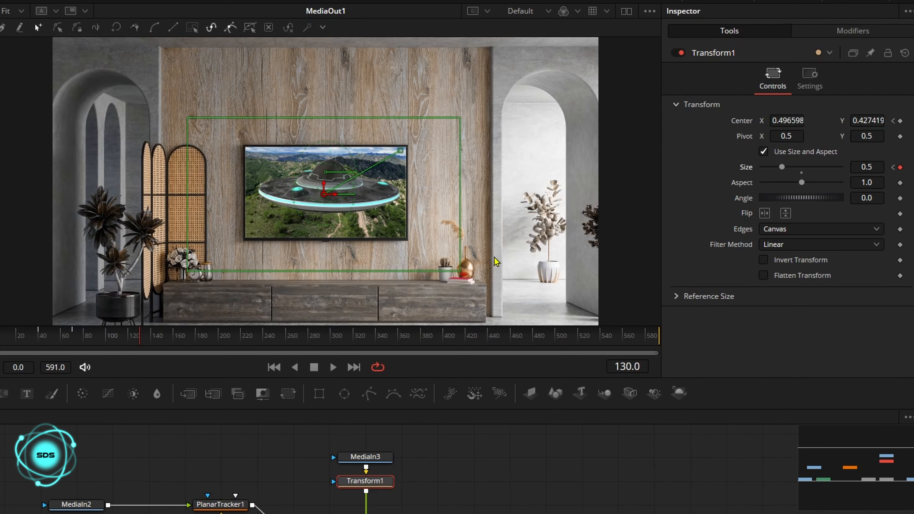
Step: Return to the start and play back the animation to preview the UFO
drag(137, 336, 0, 336)
click(331, 370)
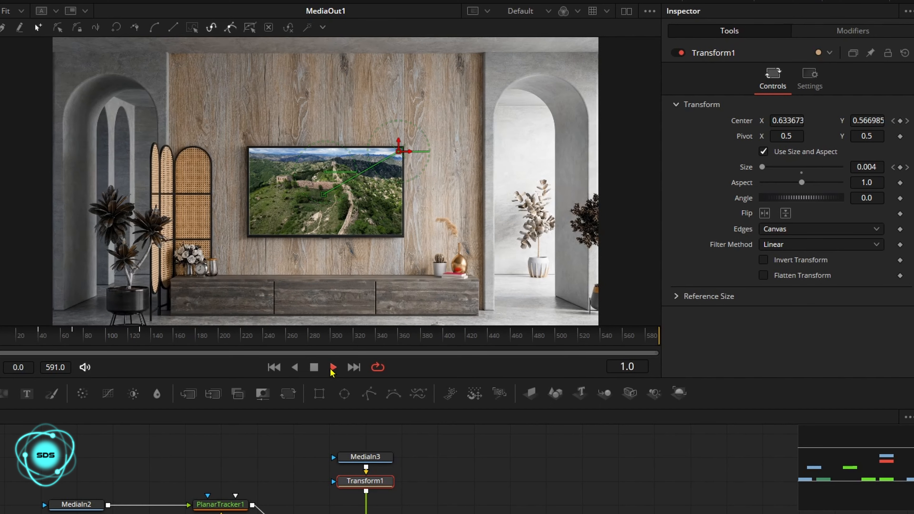
click(314, 367)
Step: At frame 190, add keyframes for the Transform's center and size
drag(162, 336, 144, 337)
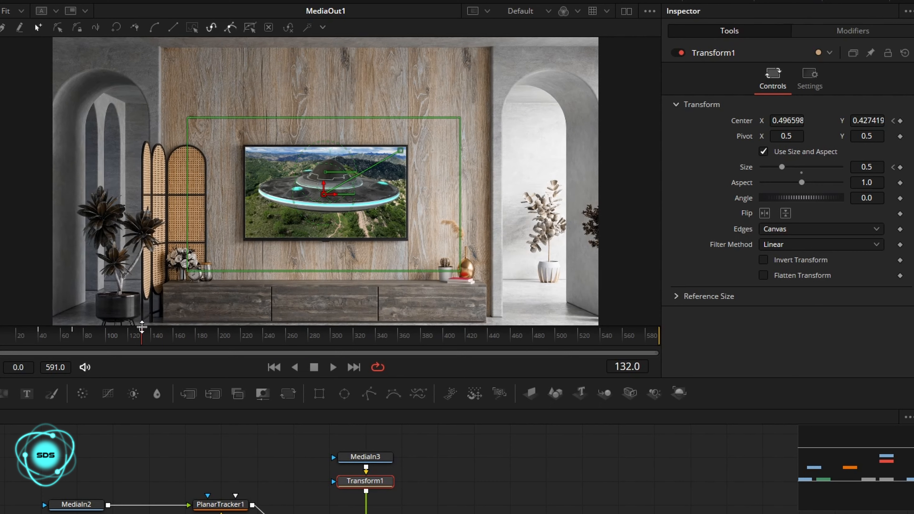
drag(146, 338, 208, 340)
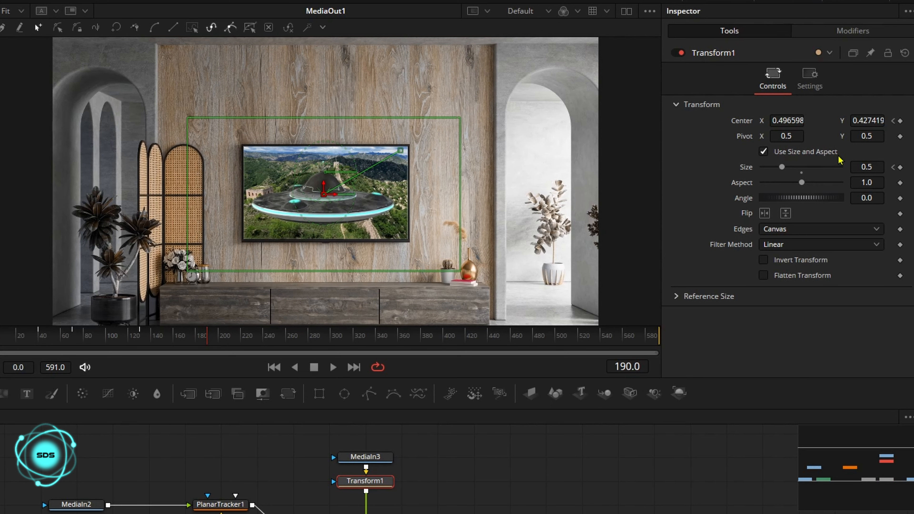
click(900, 121)
click(900, 167)
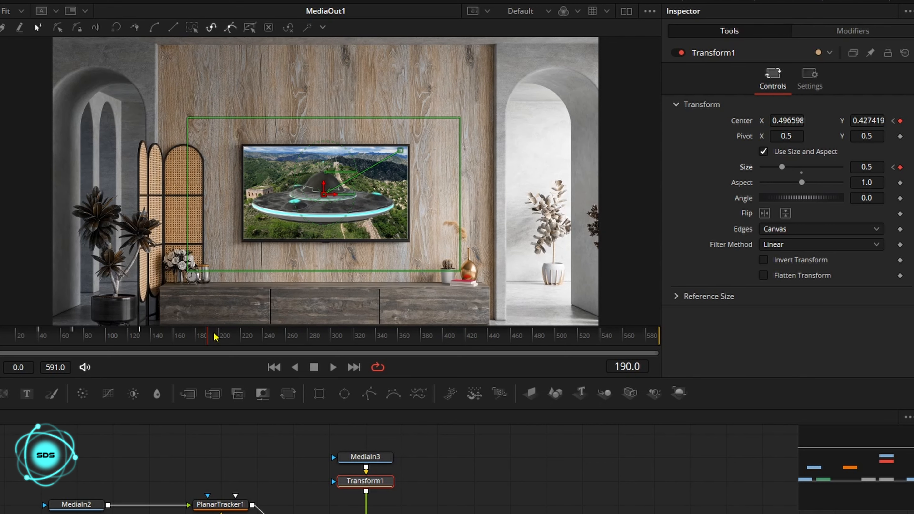
Step: At frame 220, move the Transform's center to X -0.02840, Y 0.478419 so the UFO sits off the left edge
drag(214, 336, 242, 340)
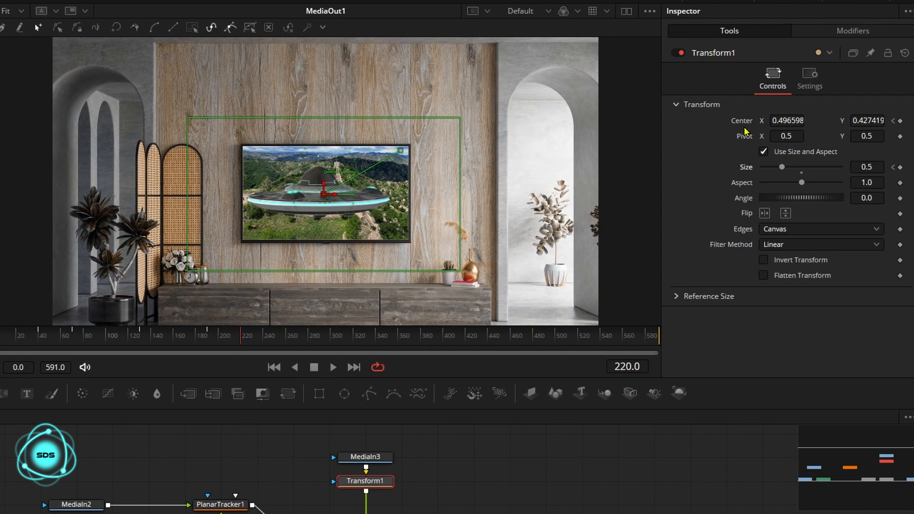
drag(791, 115, 740, 115)
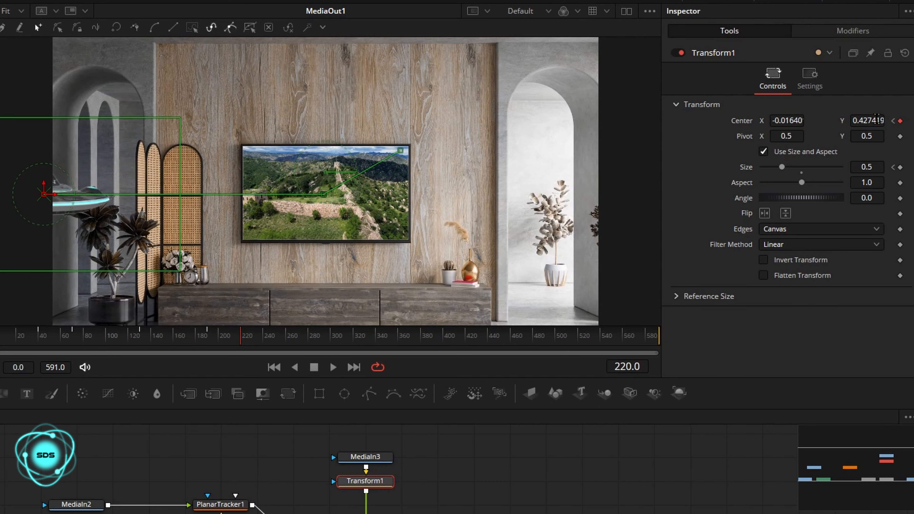
drag(877, 119, 887, 119)
drag(789, 120, 784, 120)
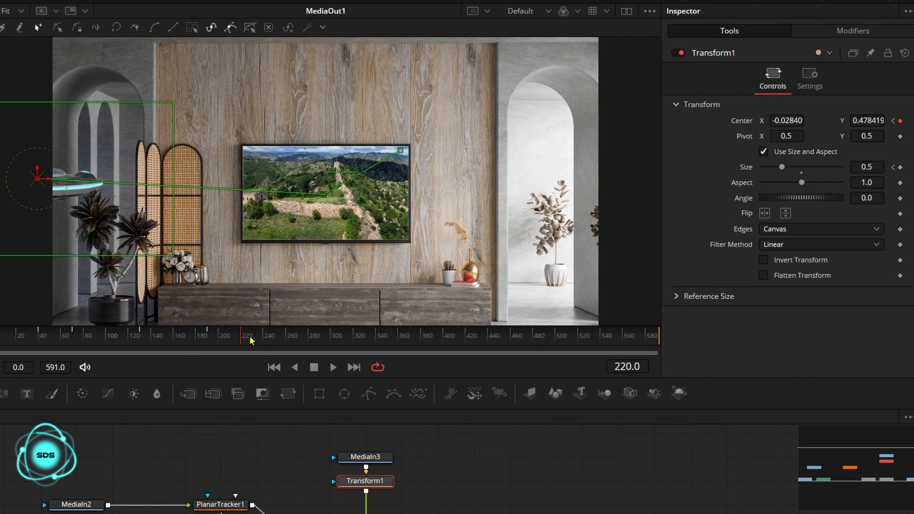
Step: At frame 250, add keyframes for the Transform's center and size
drag(250, 340, 276, 338)
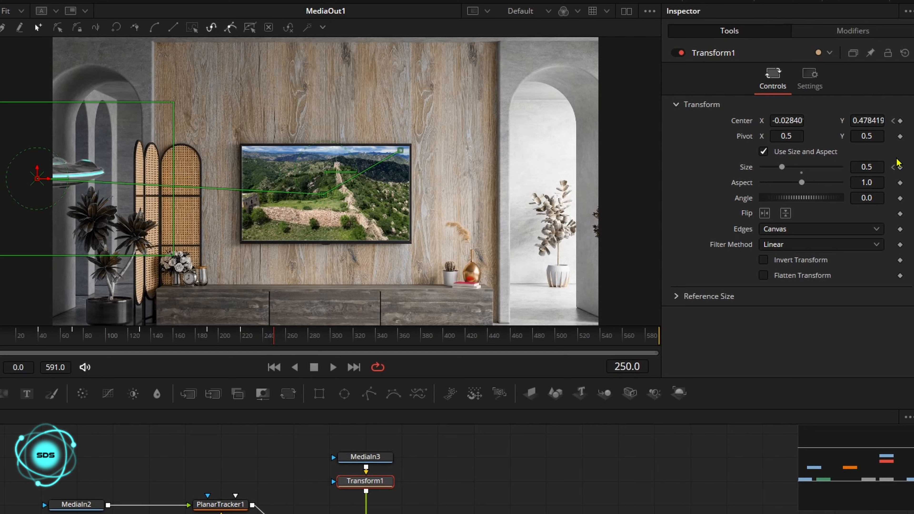
click(900, 121)
click(900, 167)
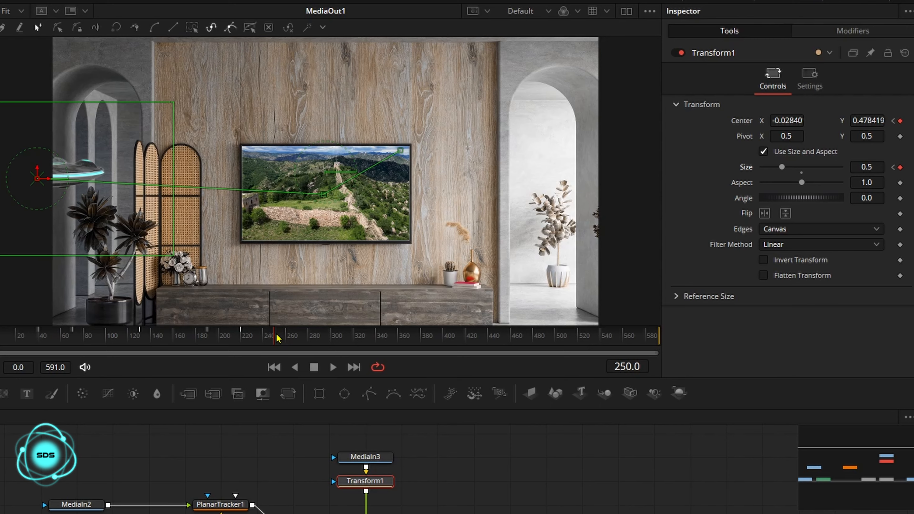
Step: At frame 310, set the Transform size to 0.16 and the center X to 0.088599
drag(277, 338, 342, 334)
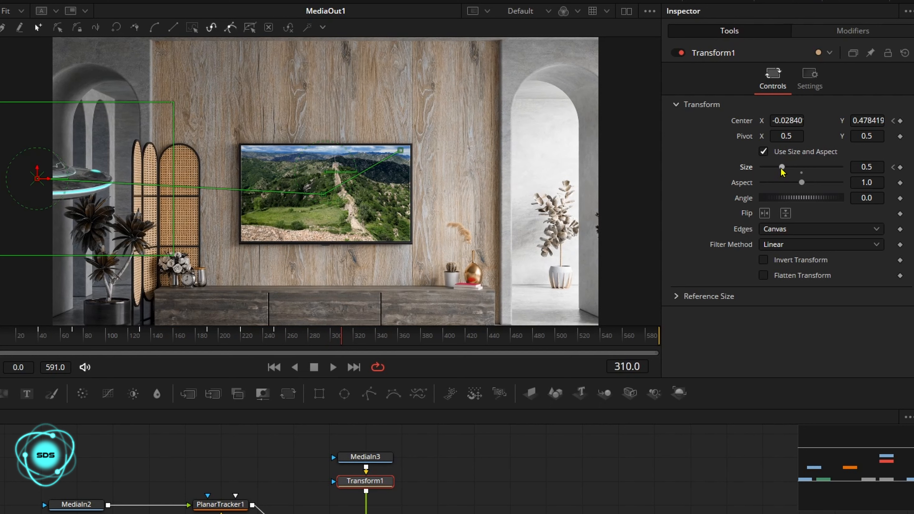
drag(781, 168, 768, 167)
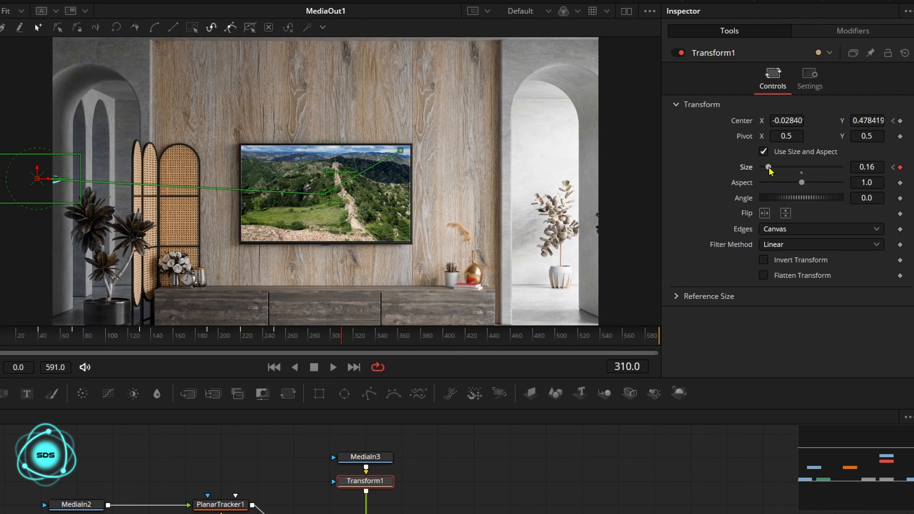
drag(780, 115, 820, 115)
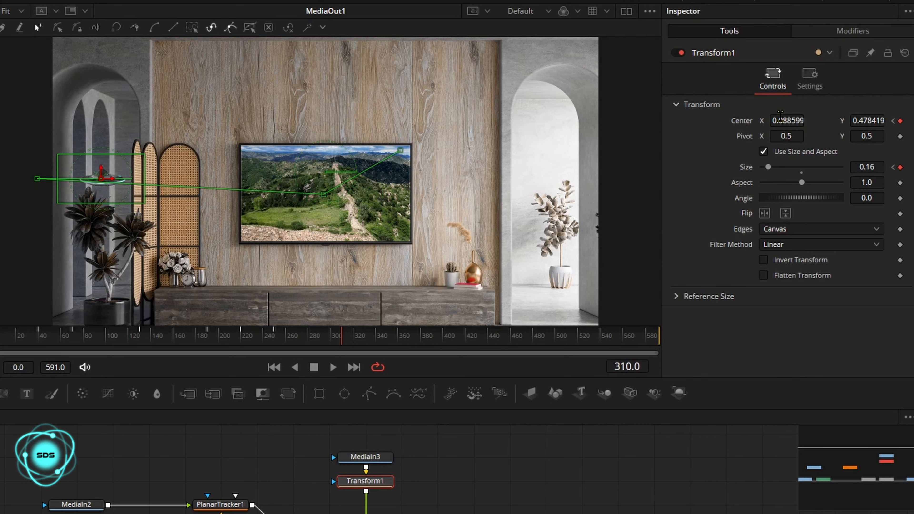
Step: At frame 340, add keyframes for the Transform's center and size
mouse_move(341, 340)
mouse_down()
mouse_move(200, 340)
mouse_move(342, 337)
mouse_up()
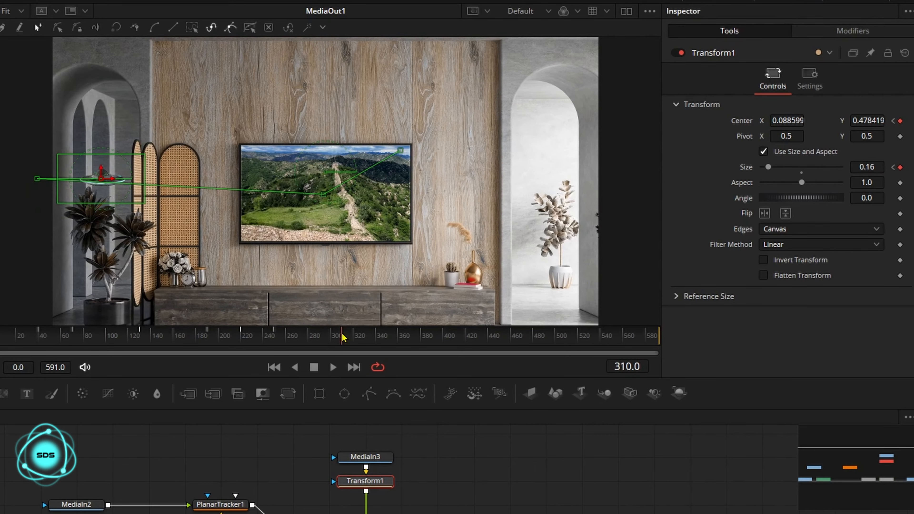
drag(342, 337, 375, 339)
click(900, 122)
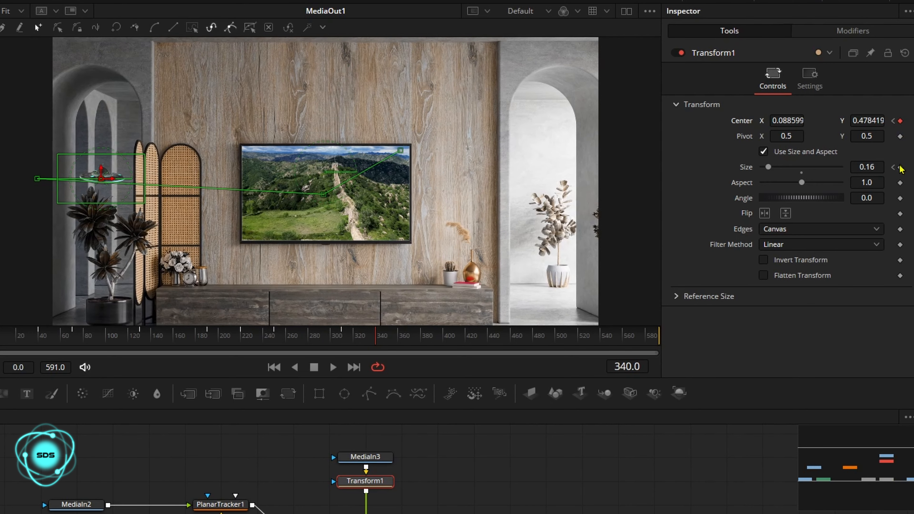
click(900, 168)
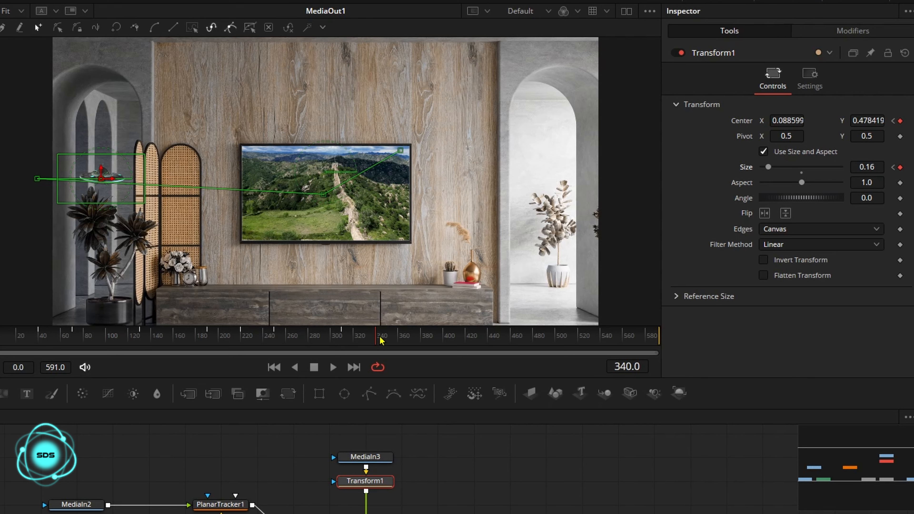
Step: At frame 360, set the Transform center X to -0.07640 and zoom the viewer out
drag(380, 338, 377, 338)
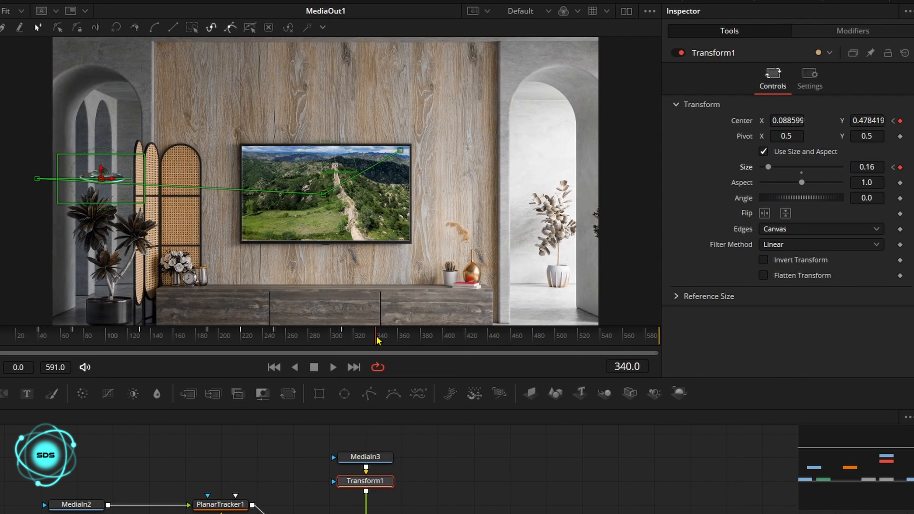
drag(377, 339, 400, 339)
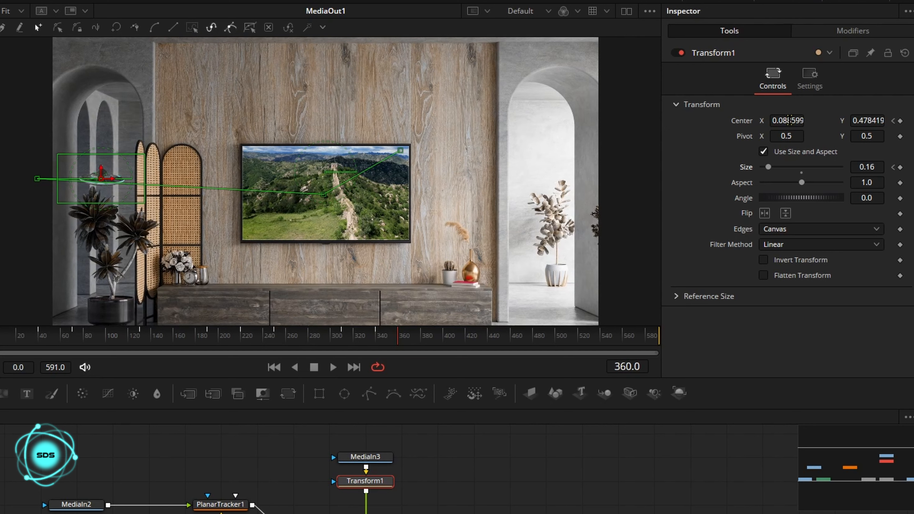
drag(770, 123, 710, 123)
right_click(392, 178)
mouse_move(417, 186)
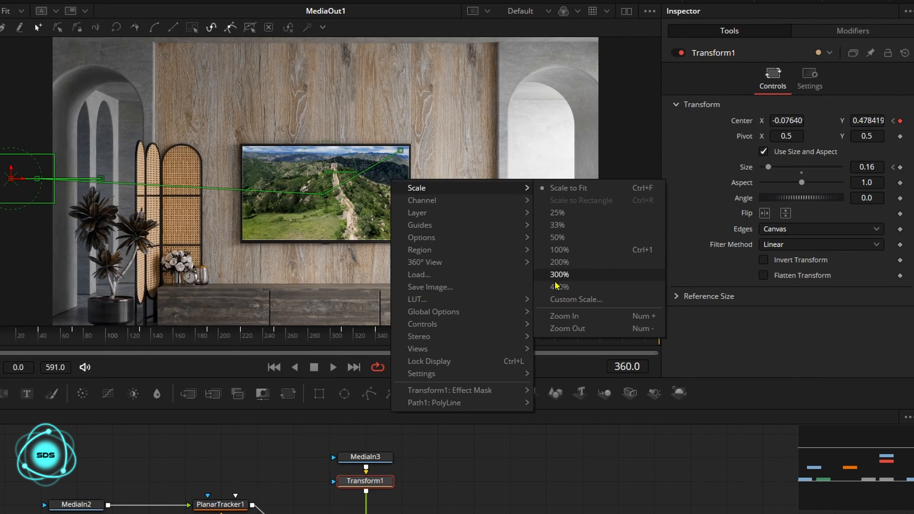
click(561, 325)
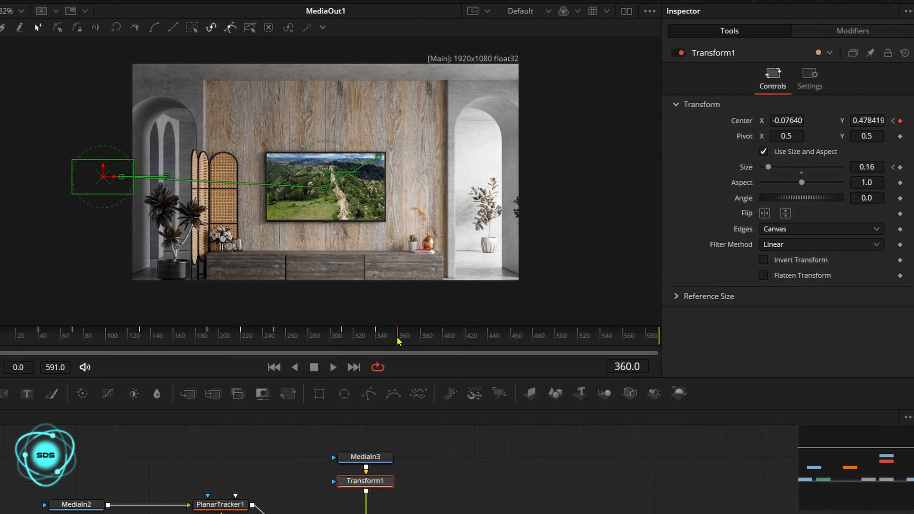
Step: Set the center Y to 1.092419 at frame 365, then the center X to 1.080599 at frame 395
drag(399, 342, 403, 341)
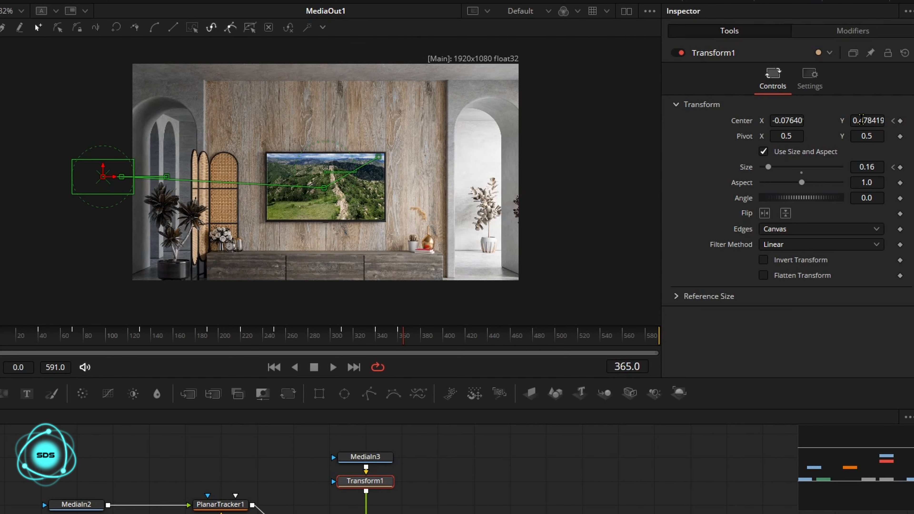
drag(860, 120, 863, 119)
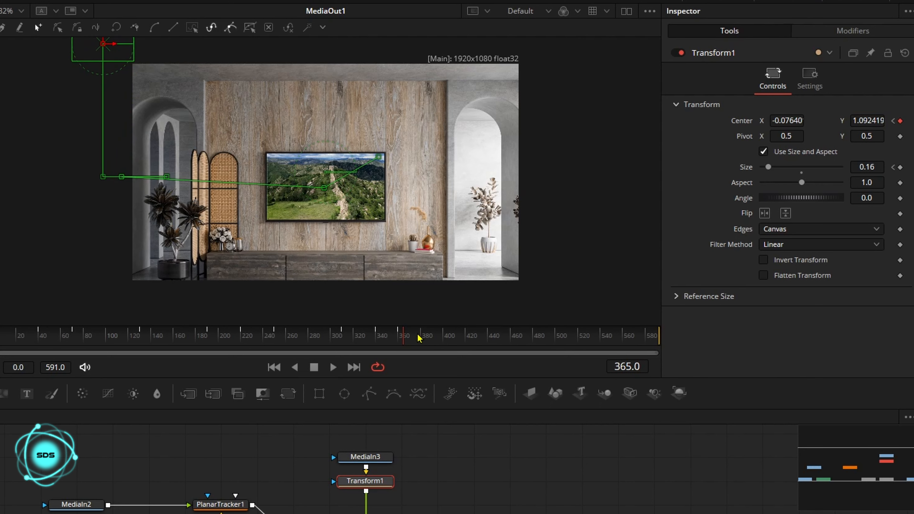
drag(419, 337, 439, 338)
drag(774, 122, 899, 121)
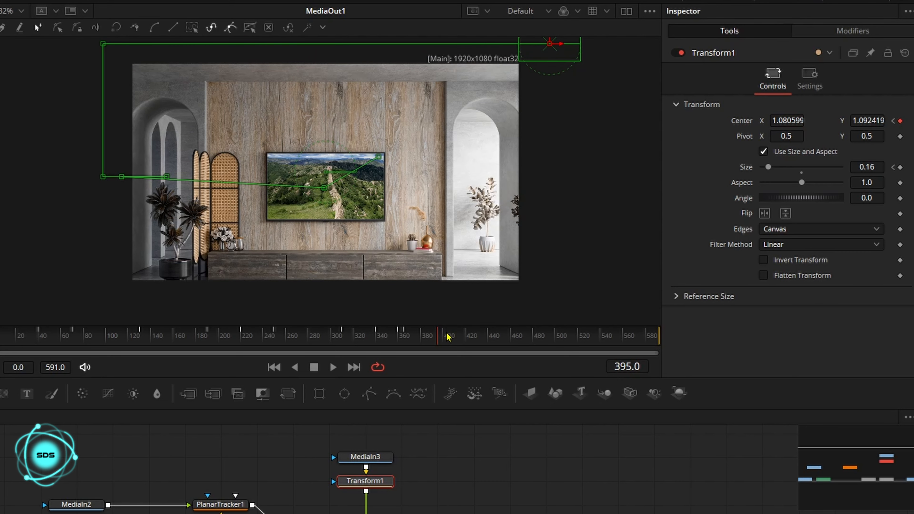
Step: Set the center Y to 0.571419 at frame 400, then the center X to 0.893599 at frame 420
drag(447, 337, 443, 337)
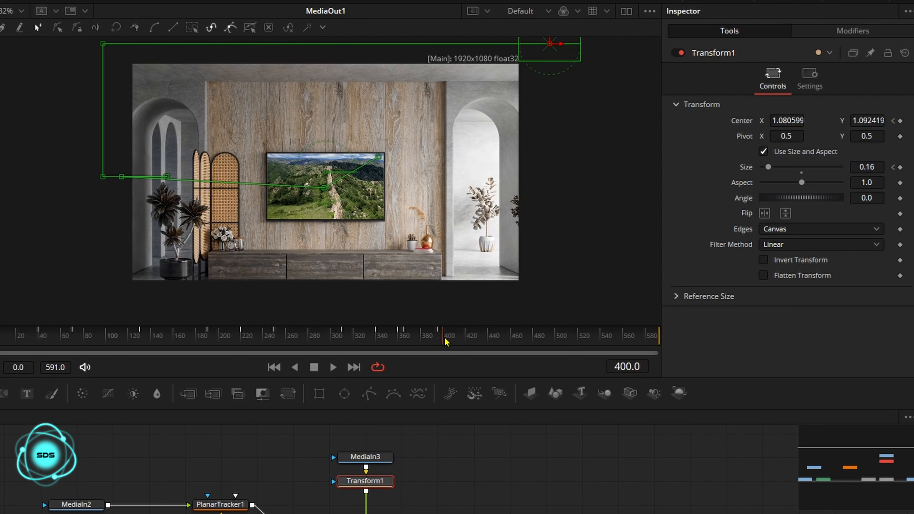
drag(870, 115, 874, 116)
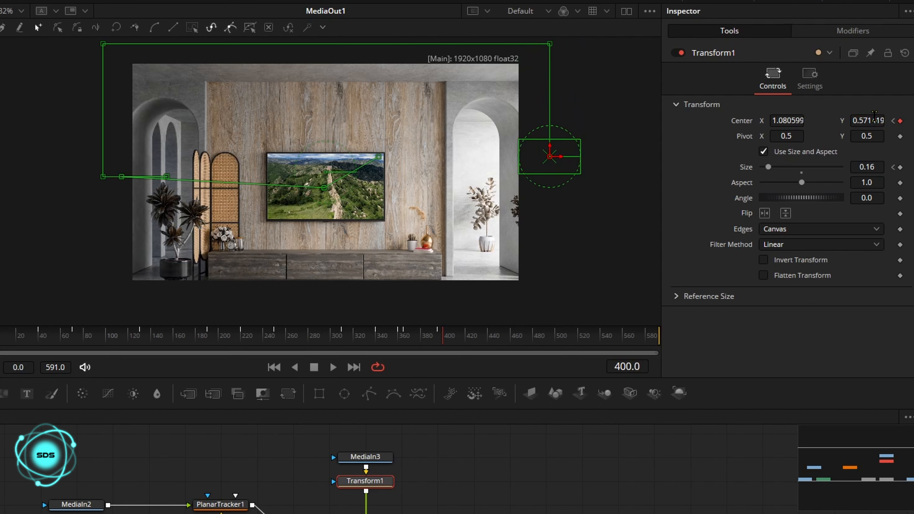
drag(442, 327, 464, 340)
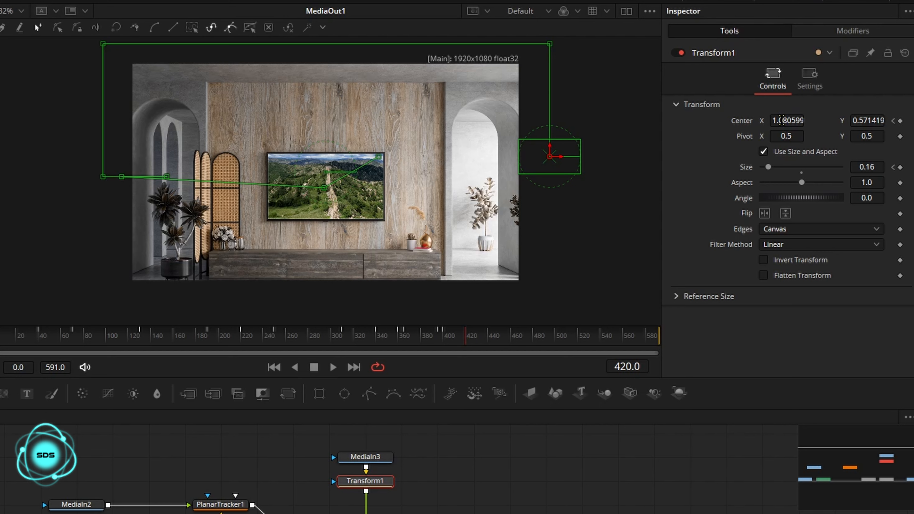
drag(790, 121, 724, 122)
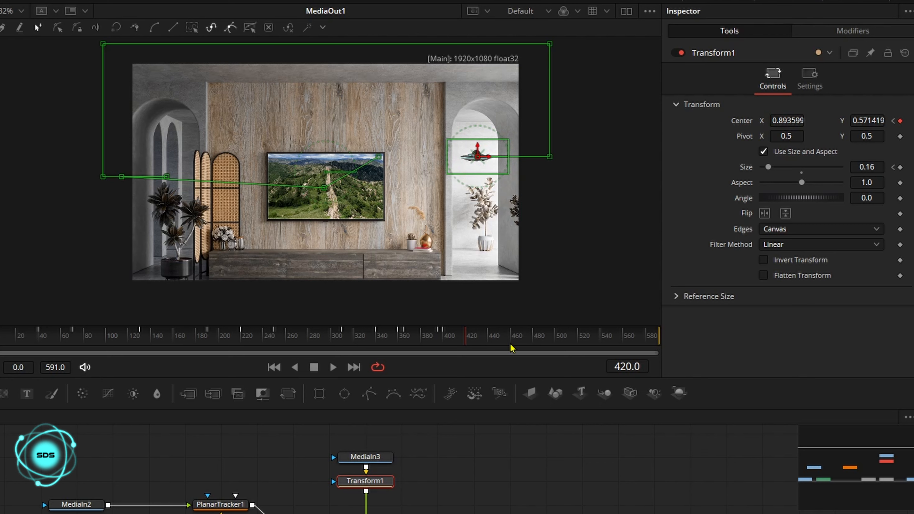
Step: At frame 450, set the Transform size to 0.36 and the center X to 0.818599
drag(478, 340, 499, 340)
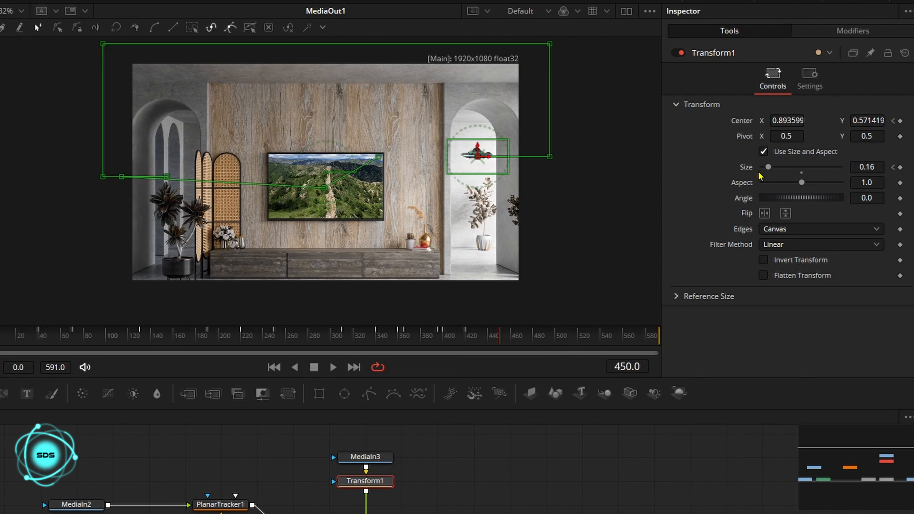
drag(768, 167, 777, 170)
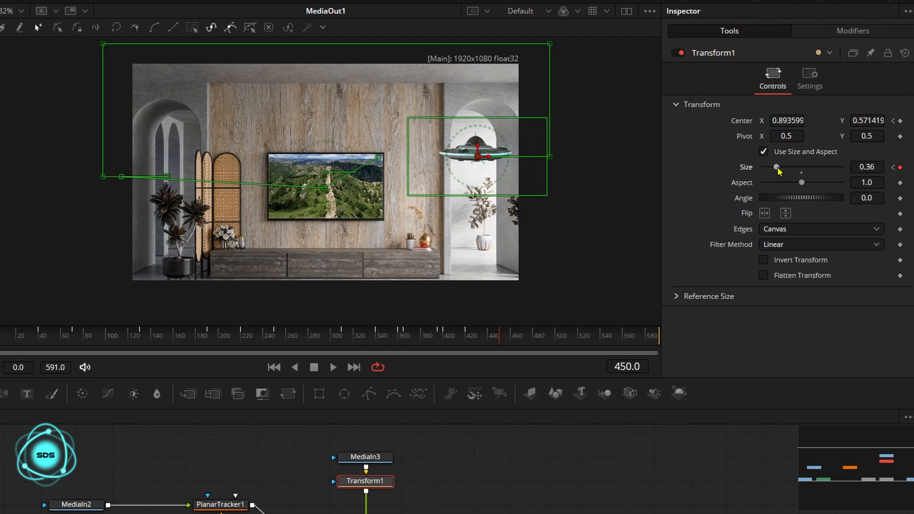
drag(776, 168, 776, 168)
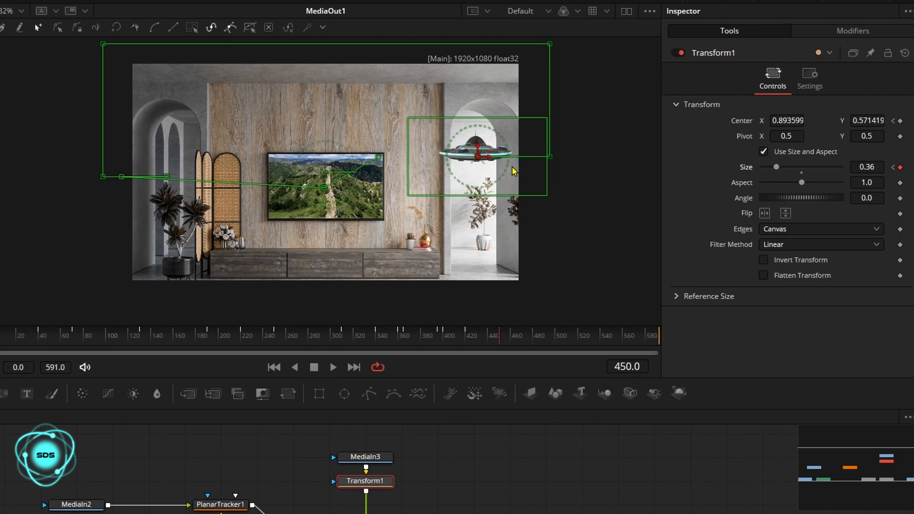
drag(781, 120, 766, 120)
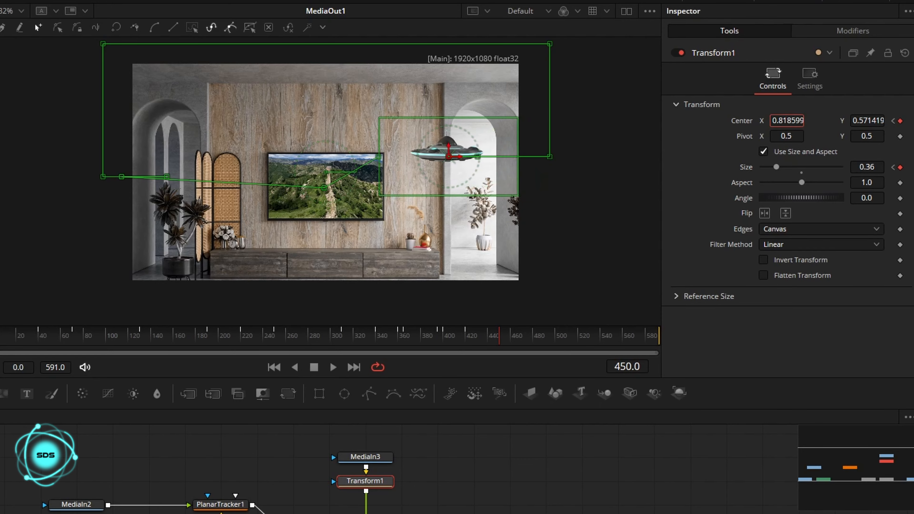
Step: At frame 545, set the size to 0.16 and move the UFO to about X 0.26, Y 0.42 beside the TV
click(543, 338)
drag(544, 340, 501, 340)
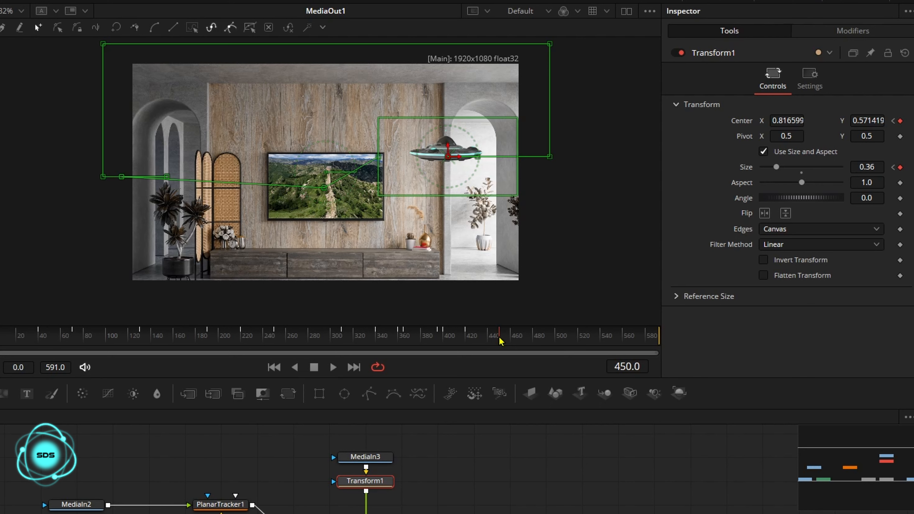
drag(501, 340, 556, 346)
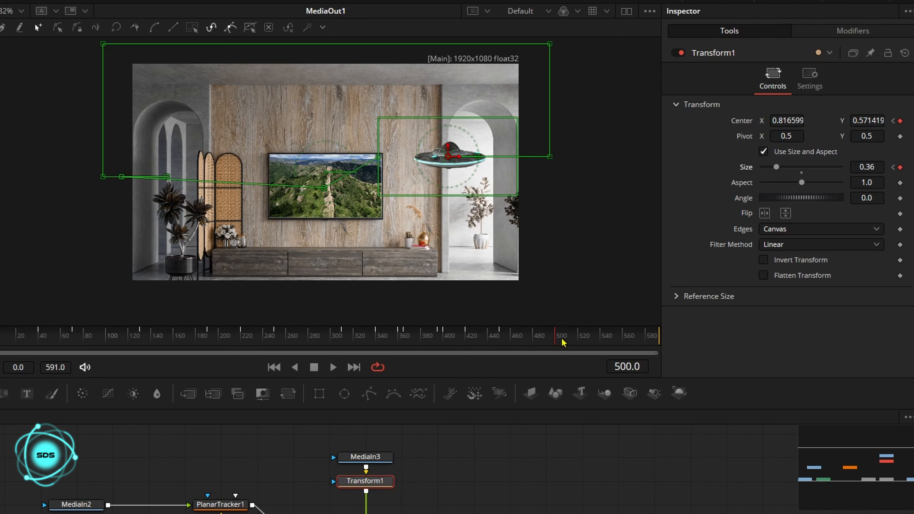
drag(563, 342, 608, 344)
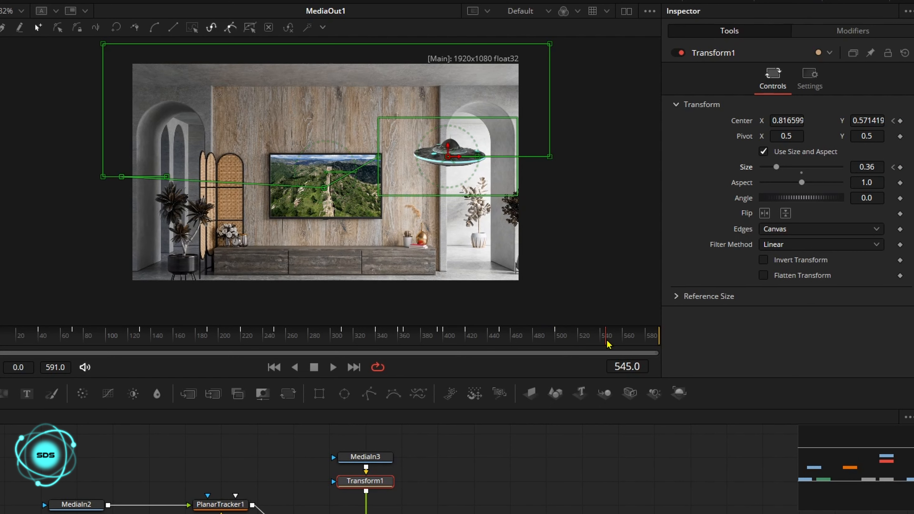
drag(775, 170, 768, 172)
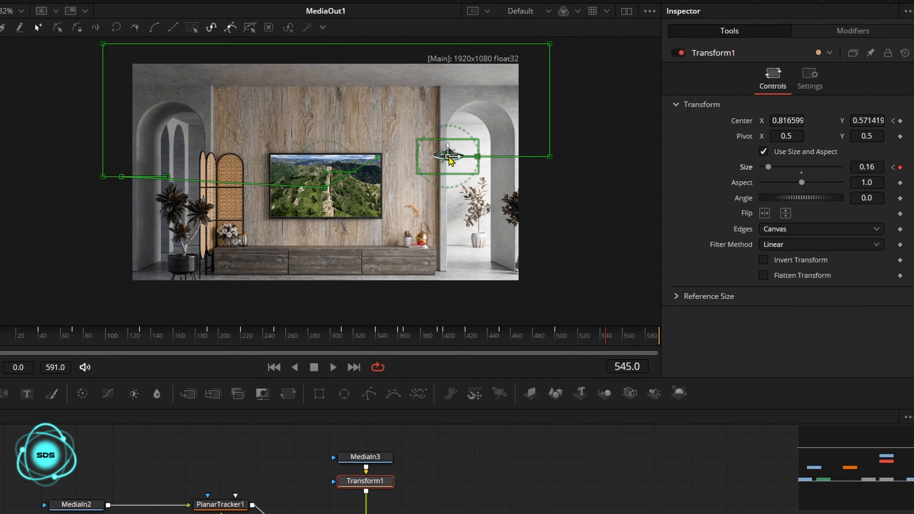
drag(451, 160, 235, 193)
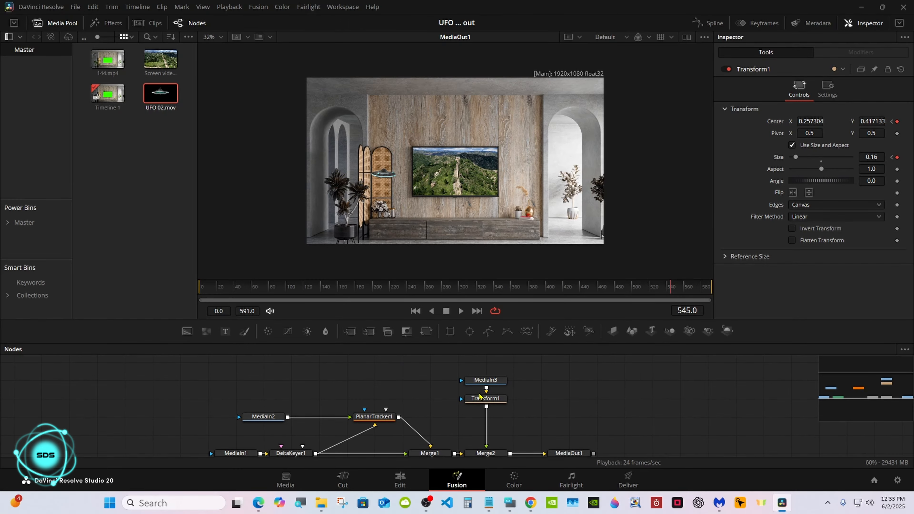
Step: Open the Spline editor to view the Transform's animation curves
click(480, 398)
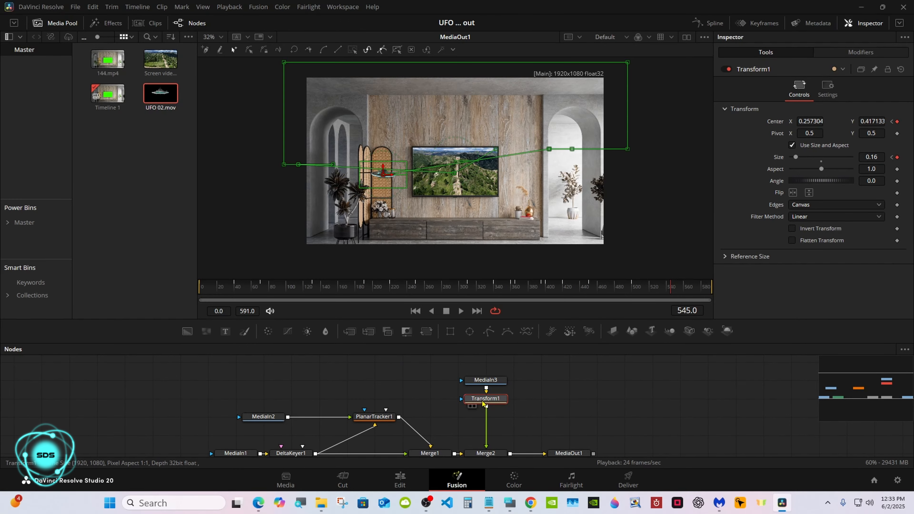
click(510, 502)
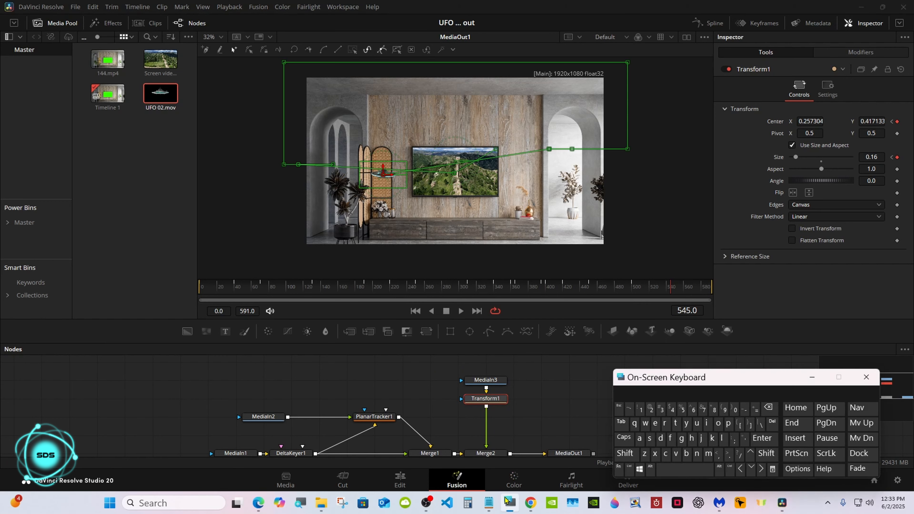
drag(703, 382, 260, 367)
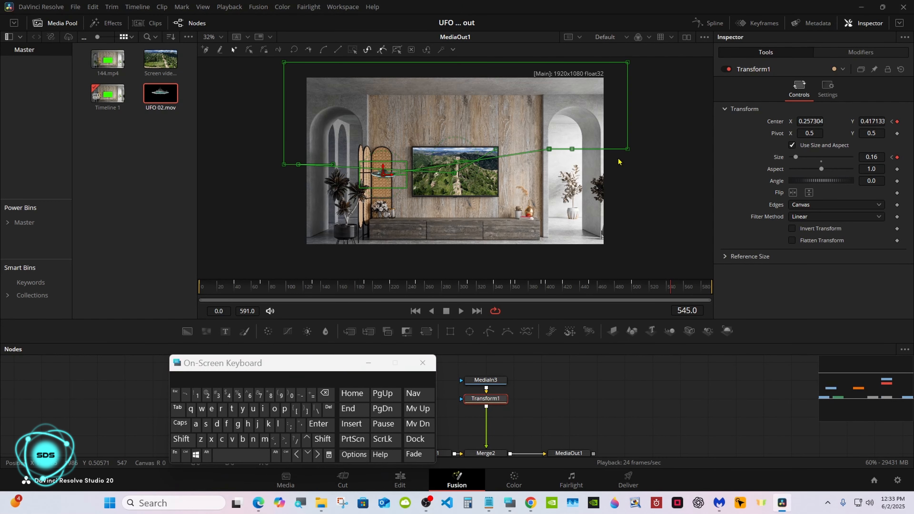
click(708, 25)
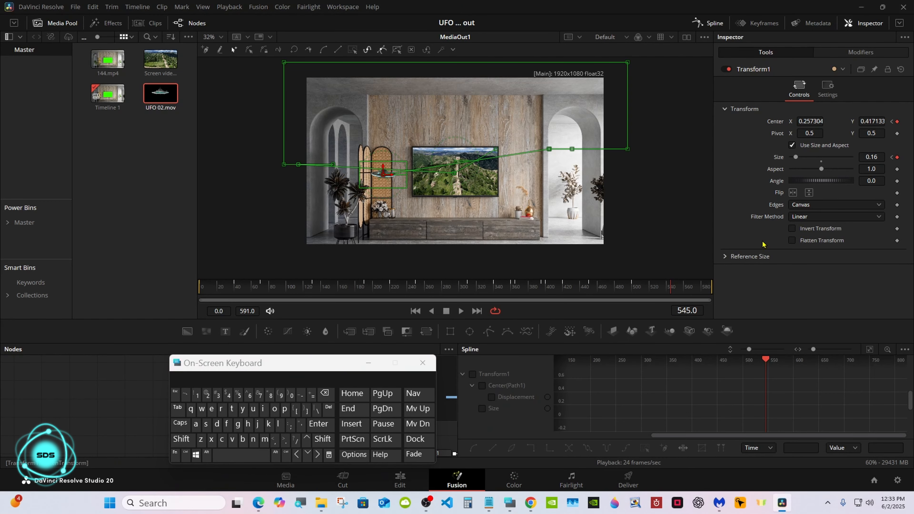
Step: Show and fit all Transform1 animation curves in the Spline editor, inspect the keyframes, then close the Spline editor
click(488, 374)
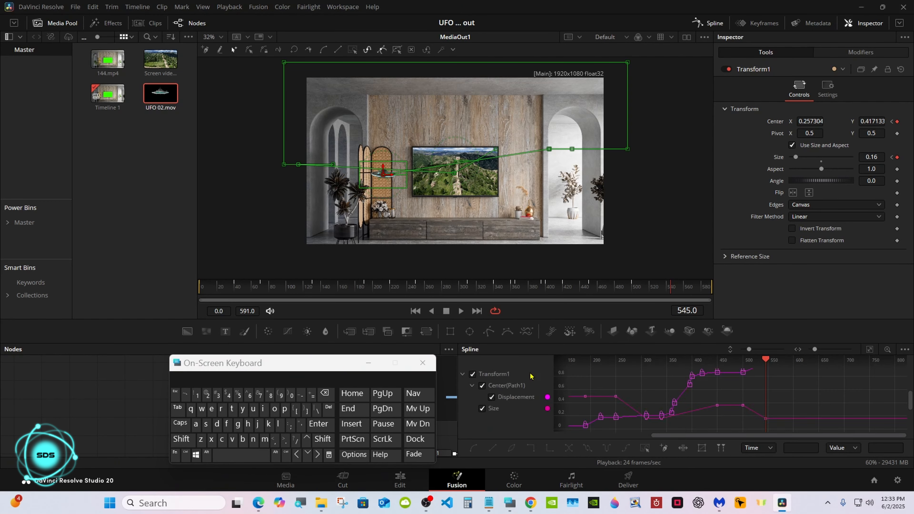
click(872, 351)
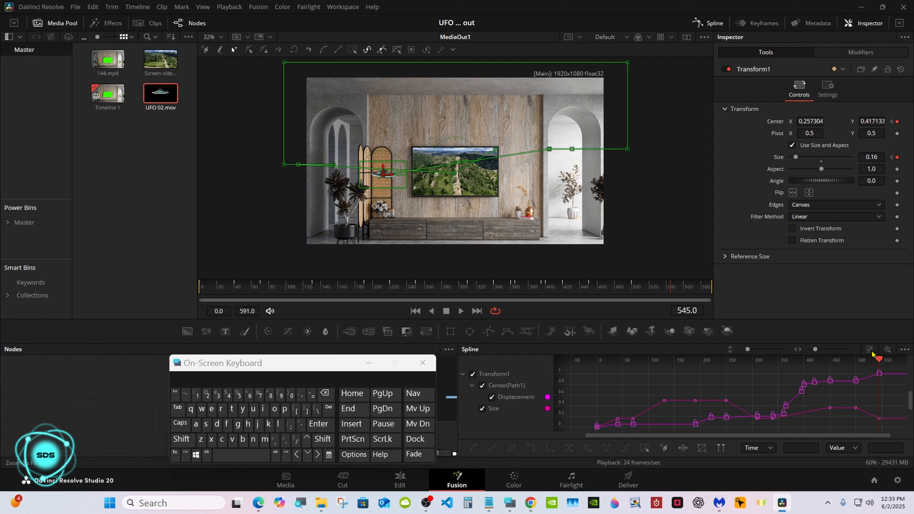
click(644, 449)
click(227, 424)
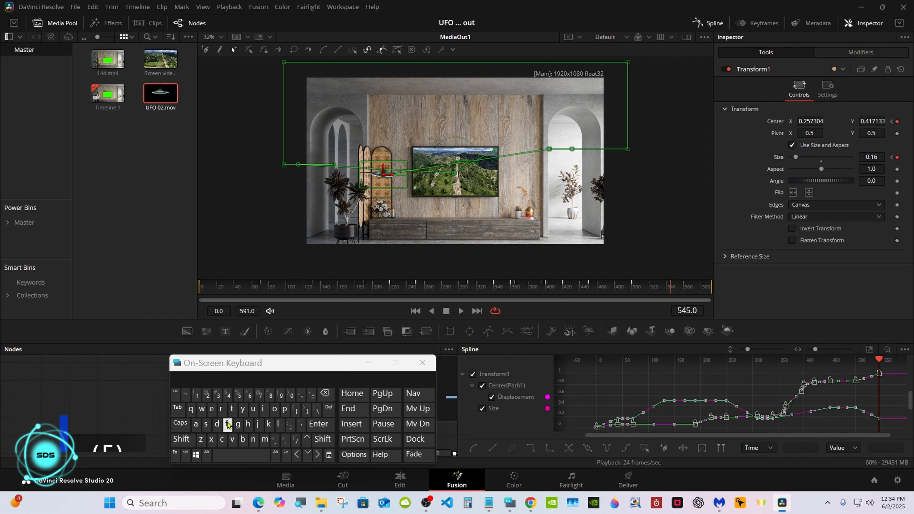
click(472, 374)
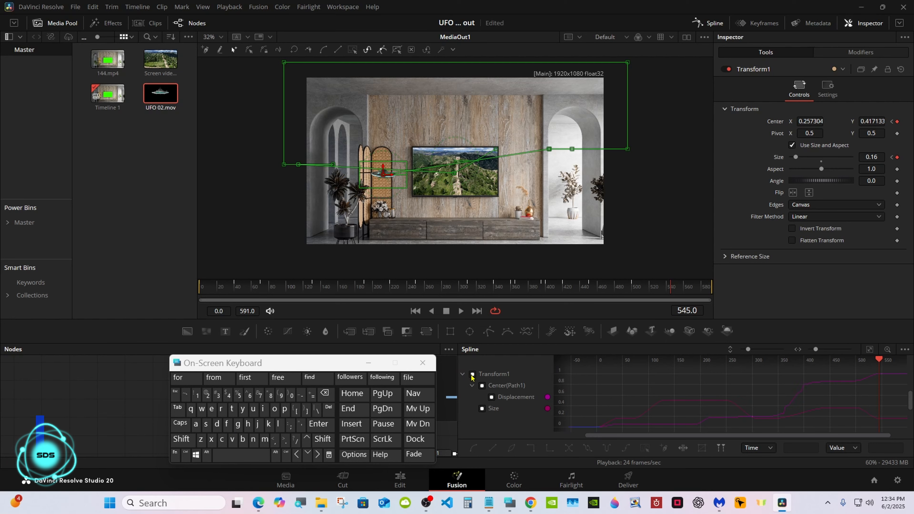
click(369, 363)
click(705, 23)
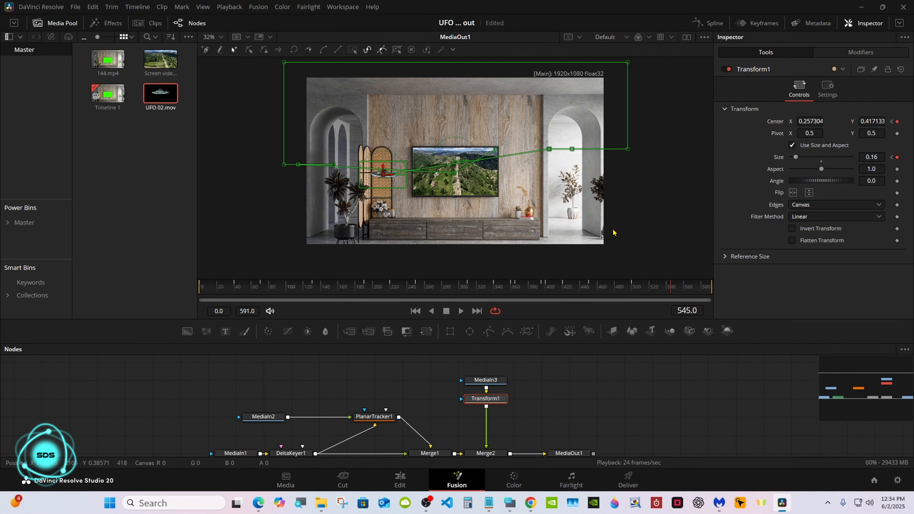
Step: Switch to the Edit page and play the timeline from the start to preview the UFO animation
click(400, 479)
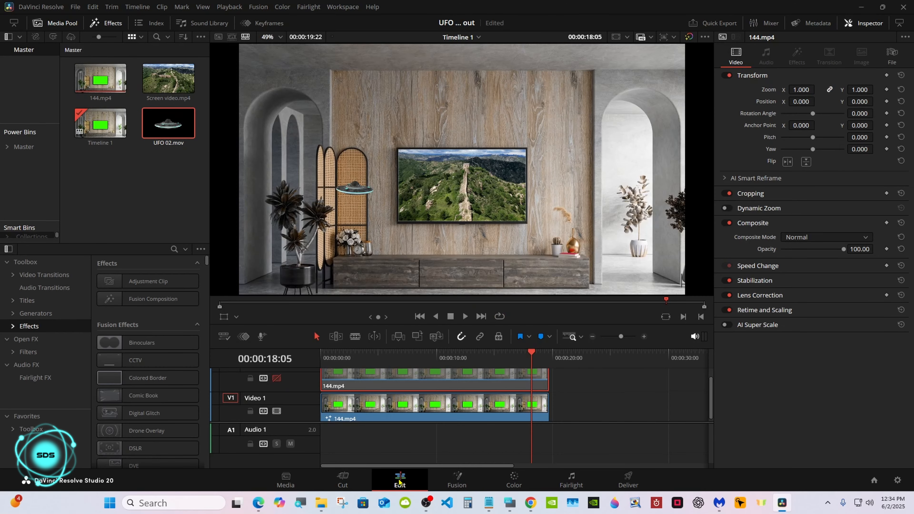
key(Home)
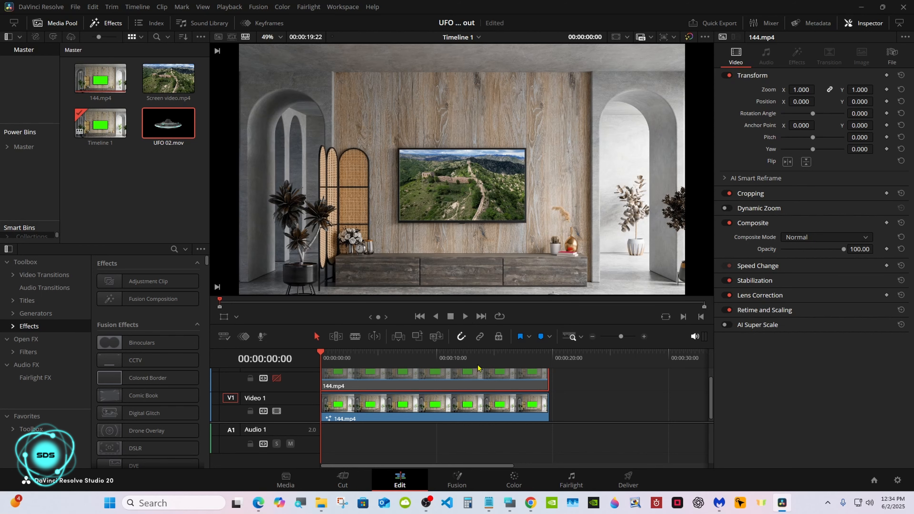
drag(553, 421, 549, 477)
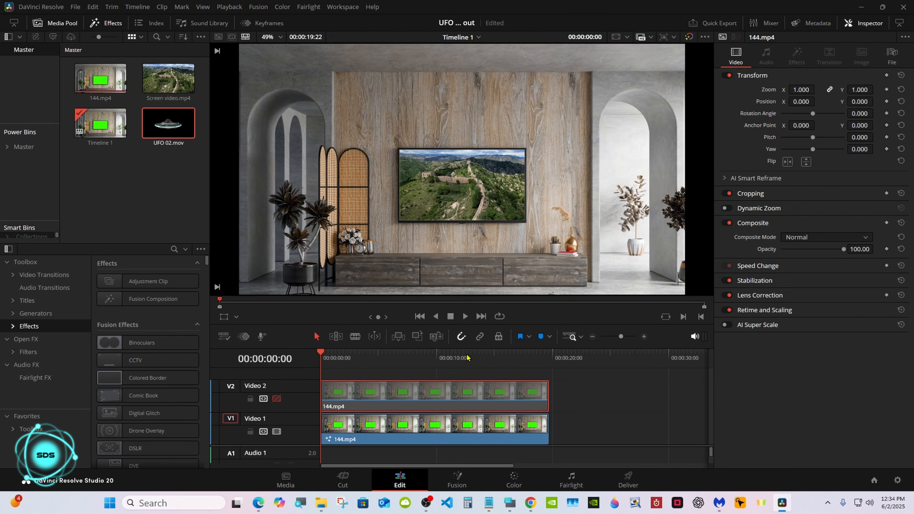
drag(464, 349, 463, 372)
click(465, 342)
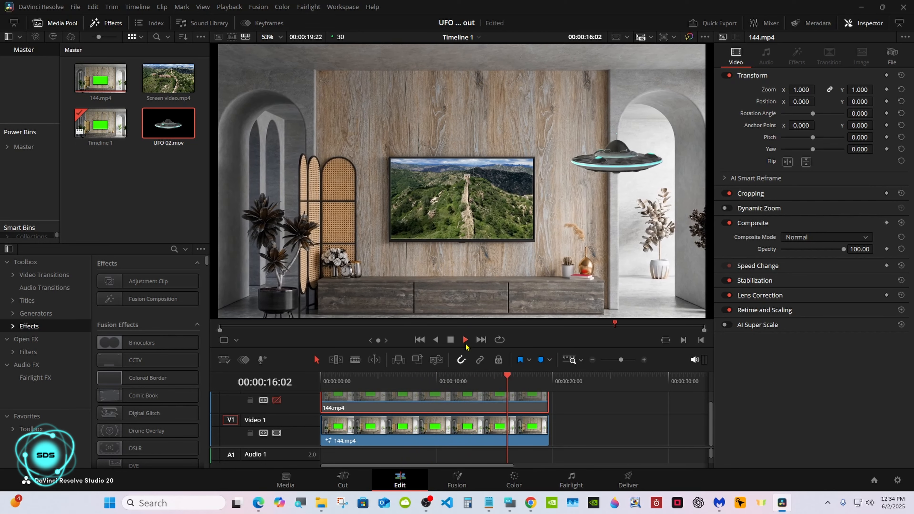
drag(464, 380, 467, 399)
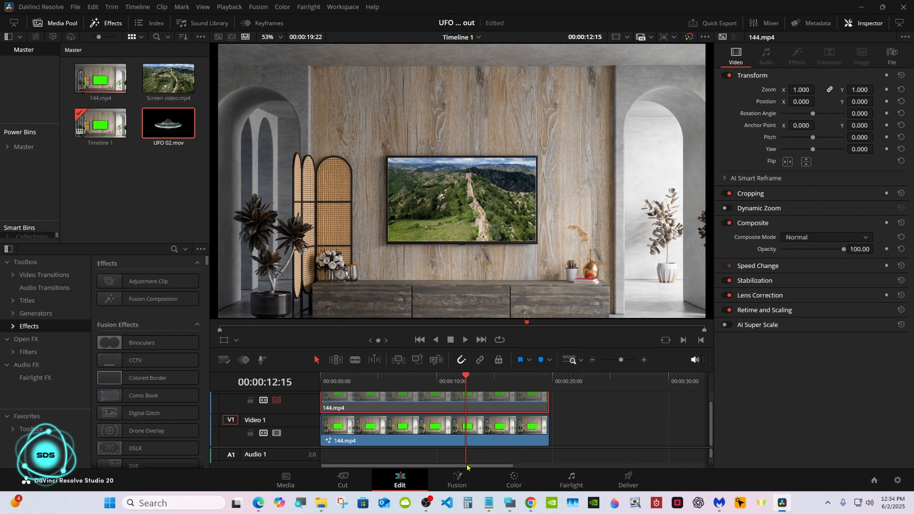
Step: Return to Fusion, select the Transform1 node and set the UFO size to 0.16 at frame 400
click(457, 480)
click(485, 380)
drag(517, 287, 546, 290)
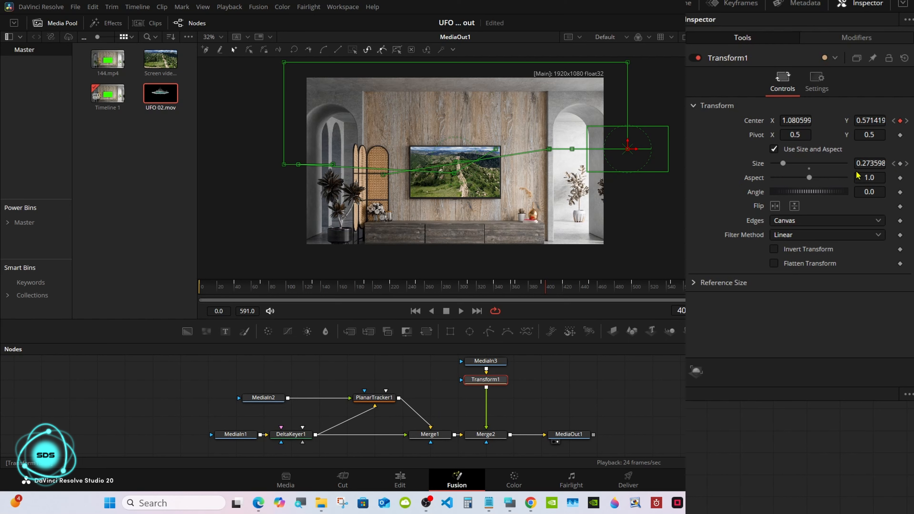
drag(782, 166, 779, 165)
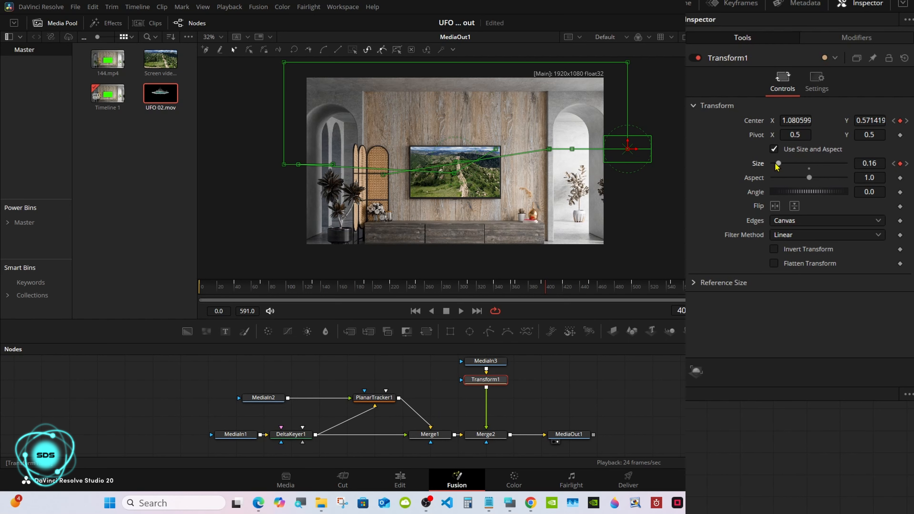
Step: Scrub through frames 420 to 514, then play the edit from the start on the Edit page
drag(554, 290, 564, 290)
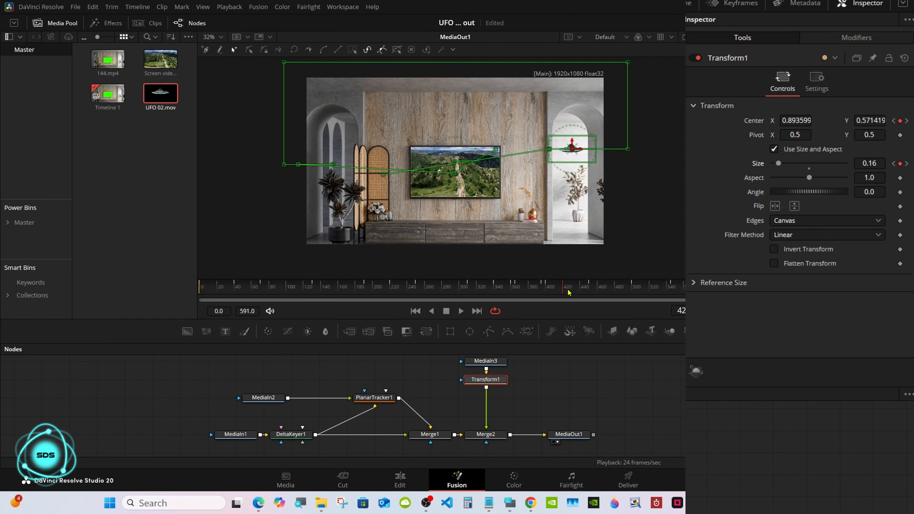
drag(568, 293, 613, 300)
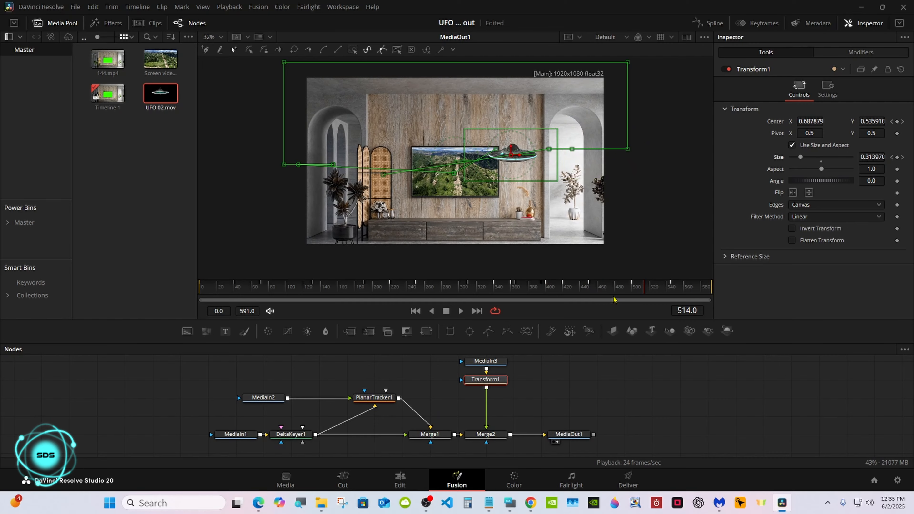
click(400, 479)
key(Home)
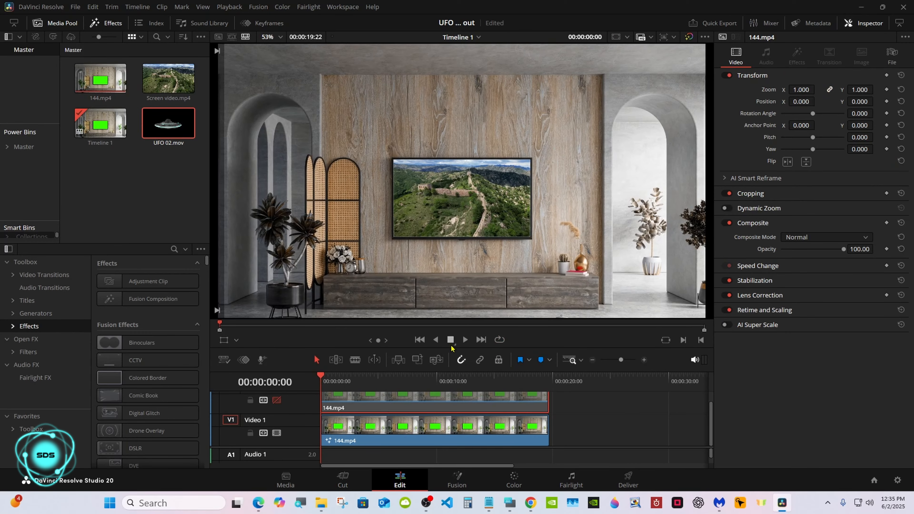
click(465, 339)
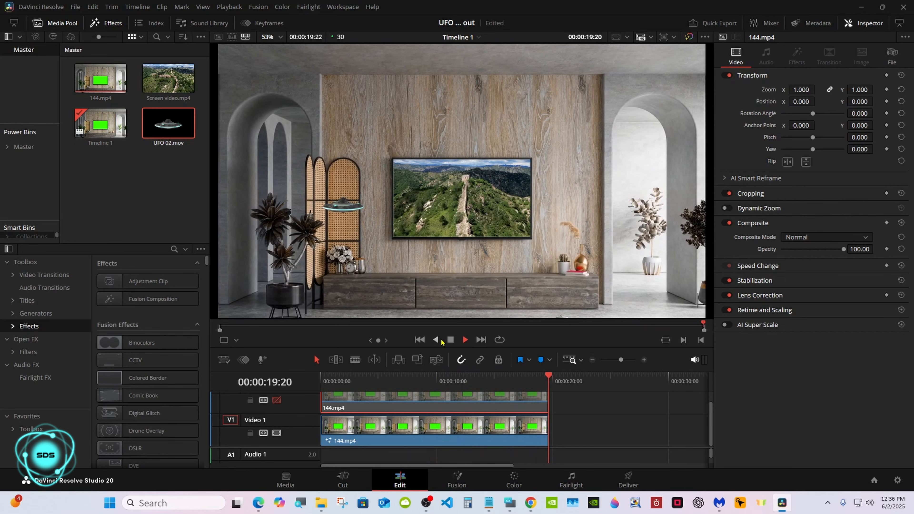
key(Home)
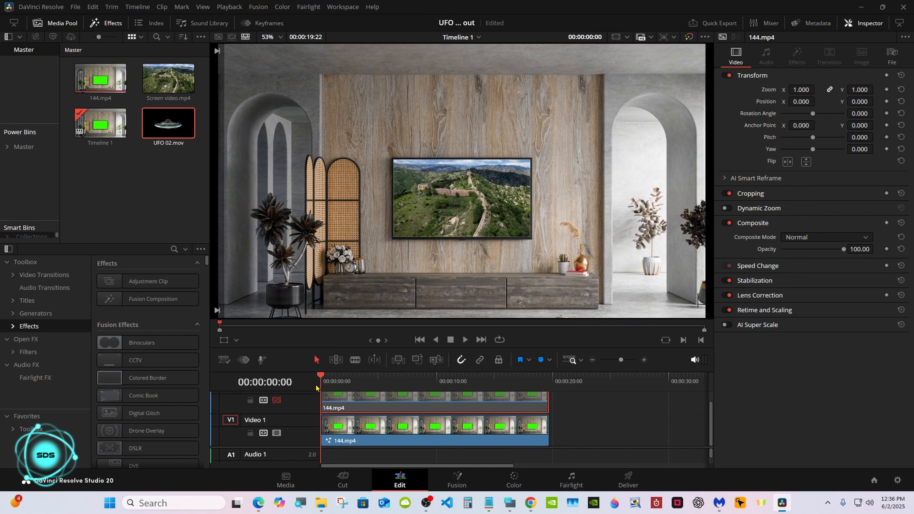
Step: Disable the upper video track and open the 144.mp4 clip's composition in Fusion
click(276, 400)
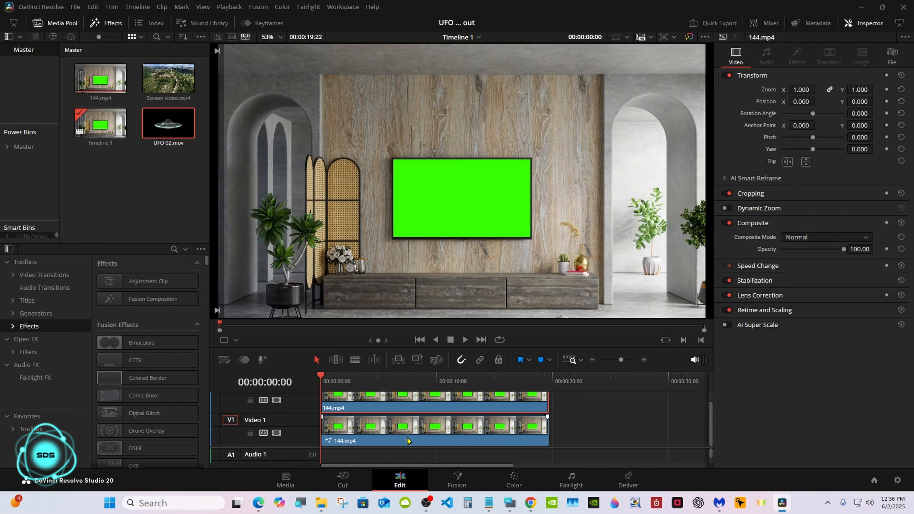
click(459, 480)
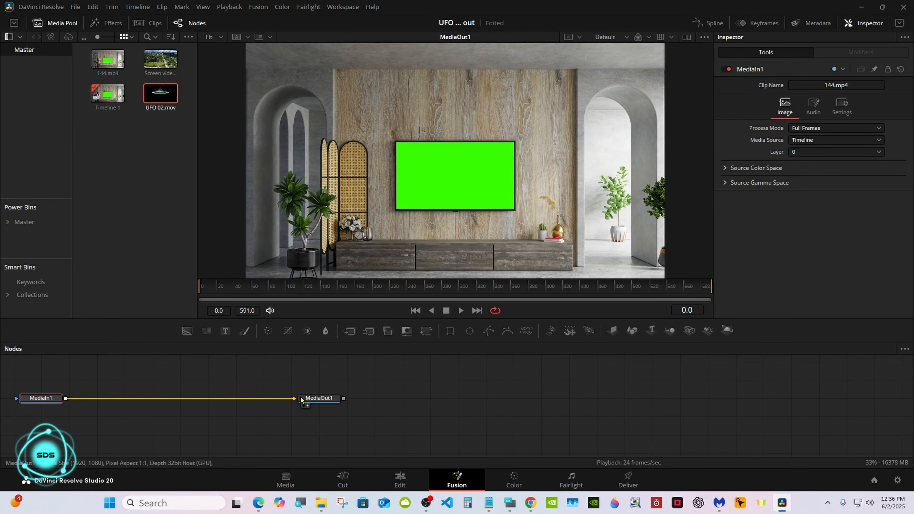
Step: Spread the MediaIn1 and MediaOut1 nodes apart in the node editor
drag(307, 397, 540, 398)
drag(58, 399, 363, 399)
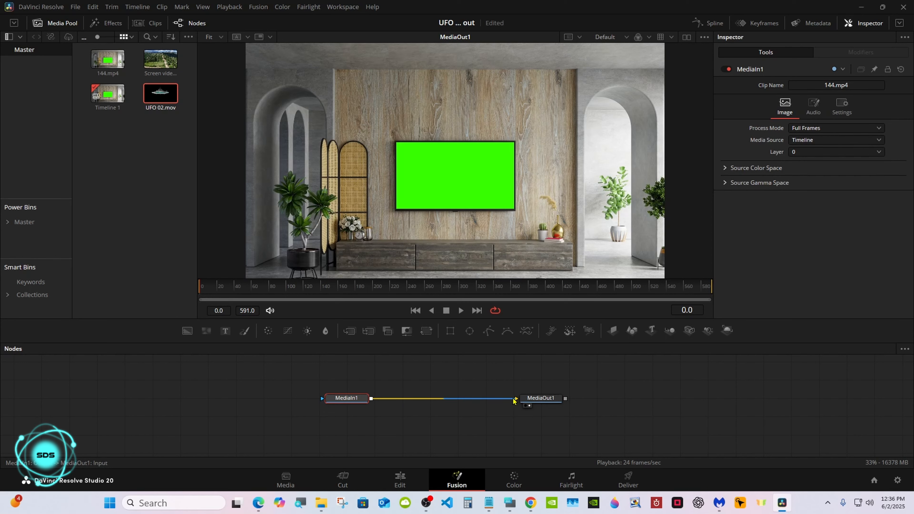
drag(540, 397, 569, 397)
Step: Insert a Tracker node between MediaIn1 and MediaOut1 by searching the tool list for "tra"
click(510, 502)
drag(287, 360, 740, 360)
click(330, 401)
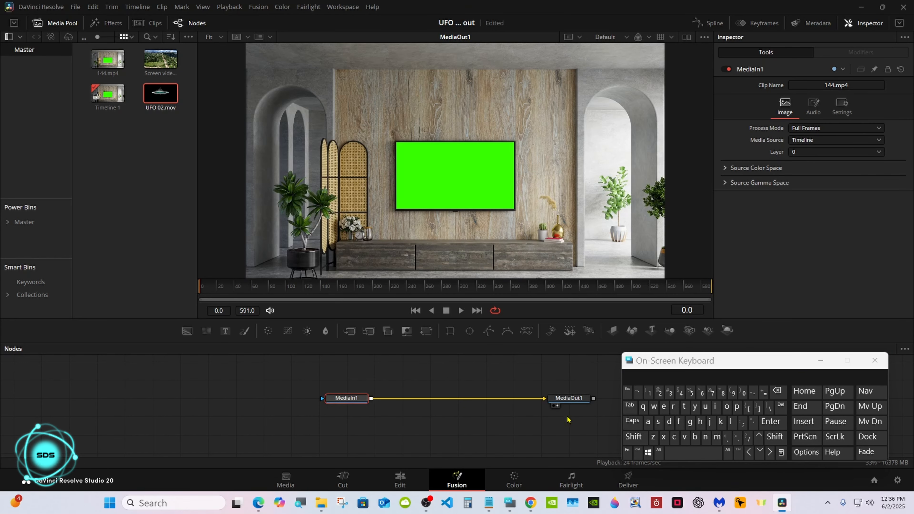
click(633, 436)
click(676, 452)
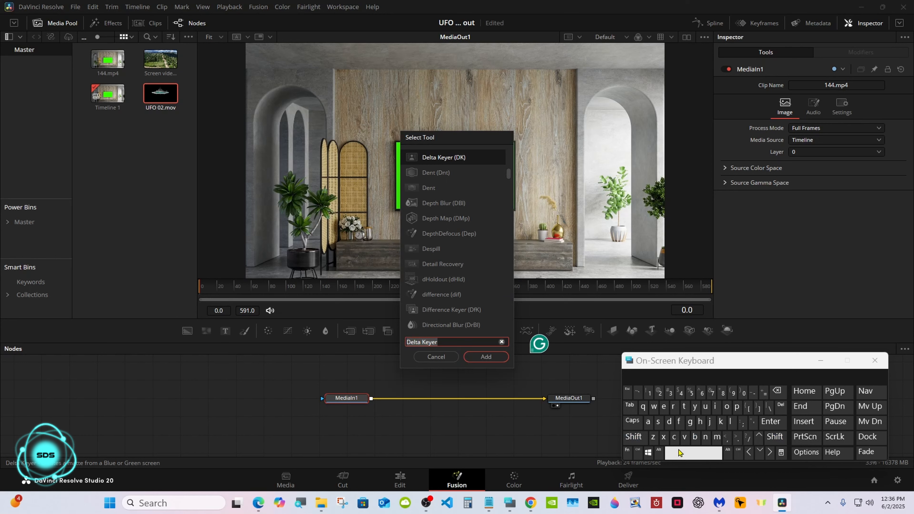
click(683, 406)
click(673, 407)
click(649, 422)
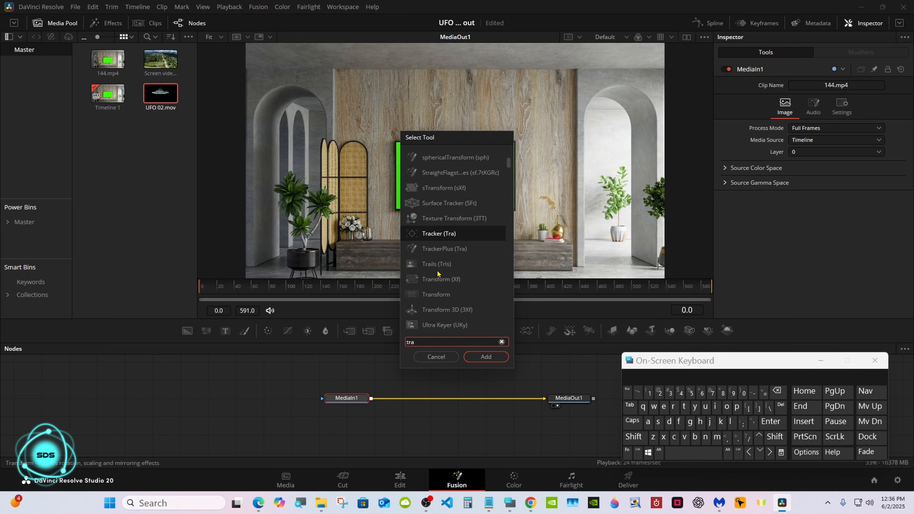
click(436, 235)
click(471, 358)
Step: Reposition the MediaIn1 and Tracker1 nodes closer together
drag(360, 401, 304, 401)
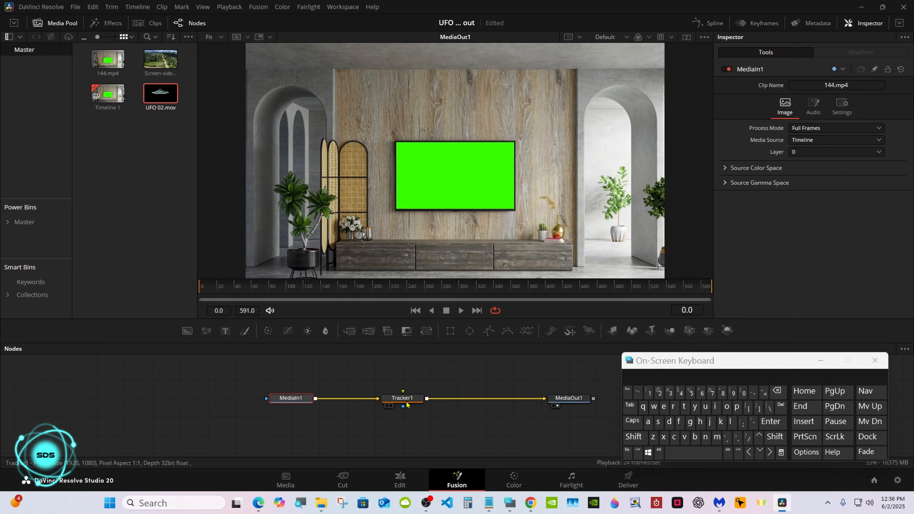
drag(407, 402, 379, 402)
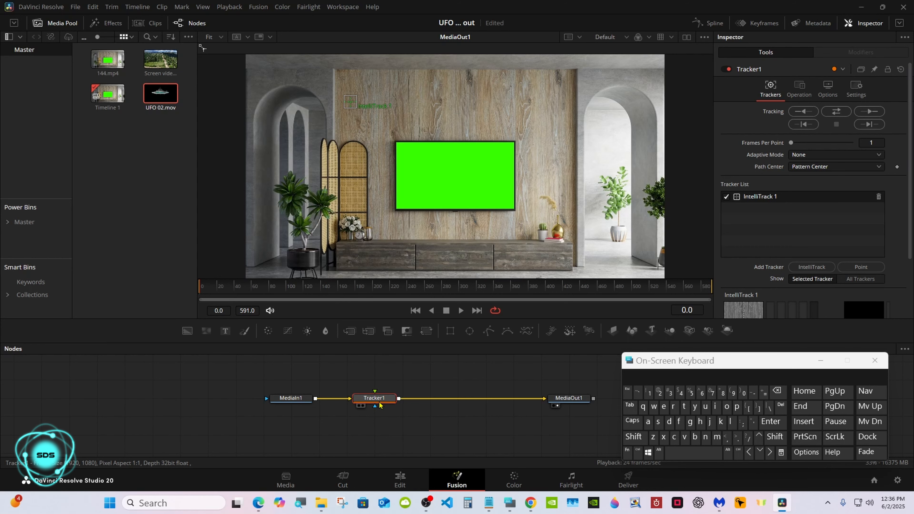
drag(663, 366, 563, 397)
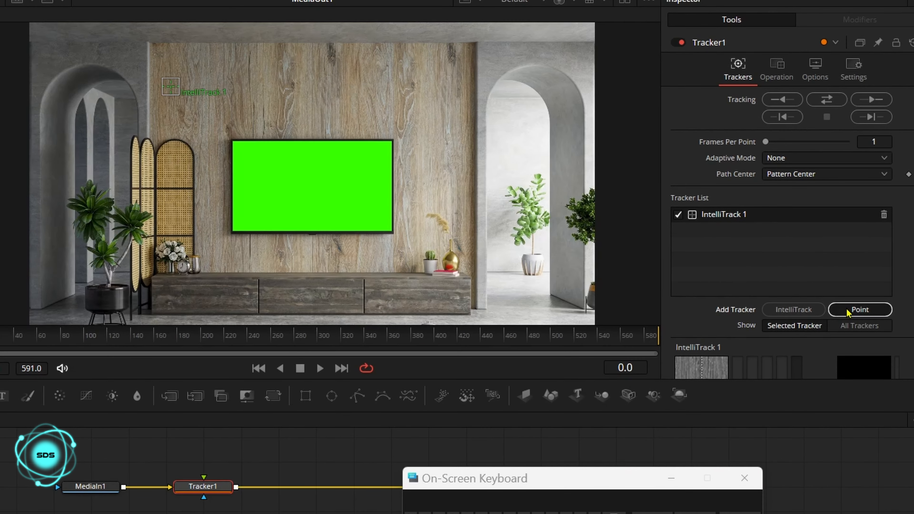
Step: Replace the IntelliTrack with a point tracker and place it on the left archway edge
click(847, 310)
click(883, 215)
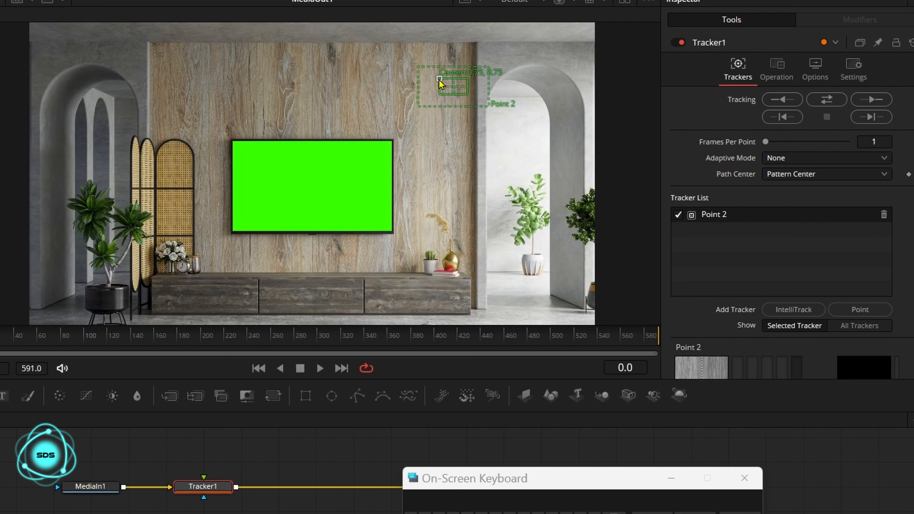
drag(443, 87, 62, 175)
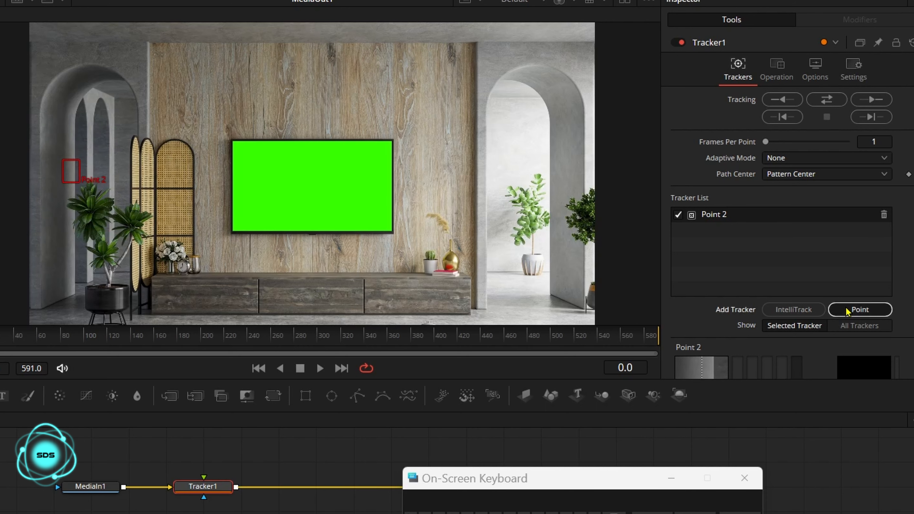
Step: Add two more point trackers, placing one on the rattan divider and one on the right archway
click(860, 309)
drag(157, 242, 180, 184)
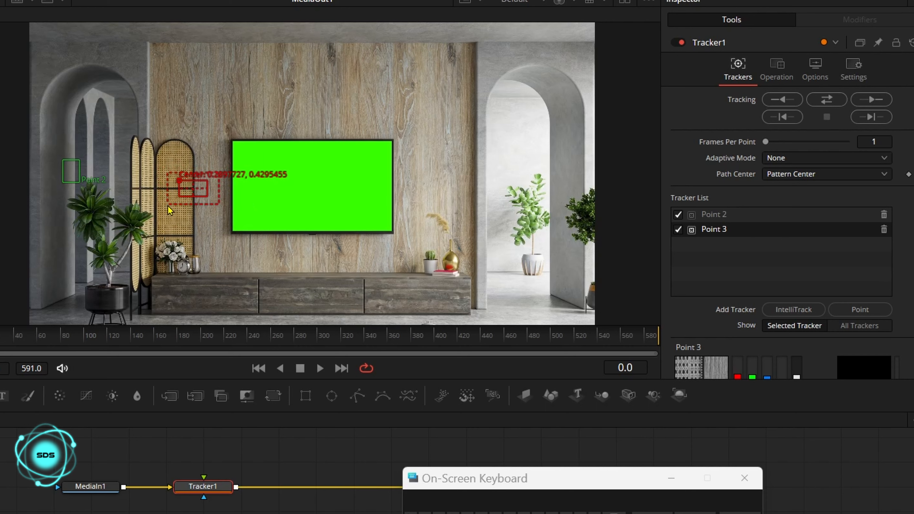
click(847, 313)
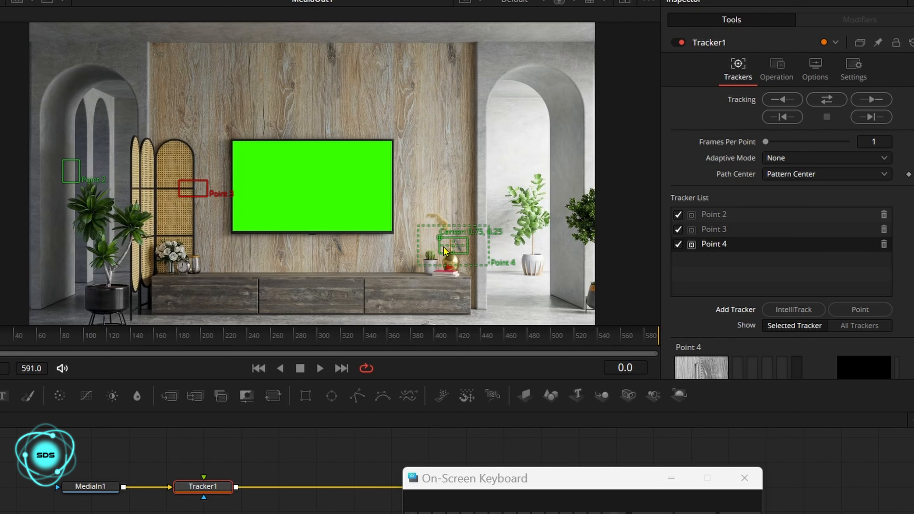
drag(453, 245, 543, 175)
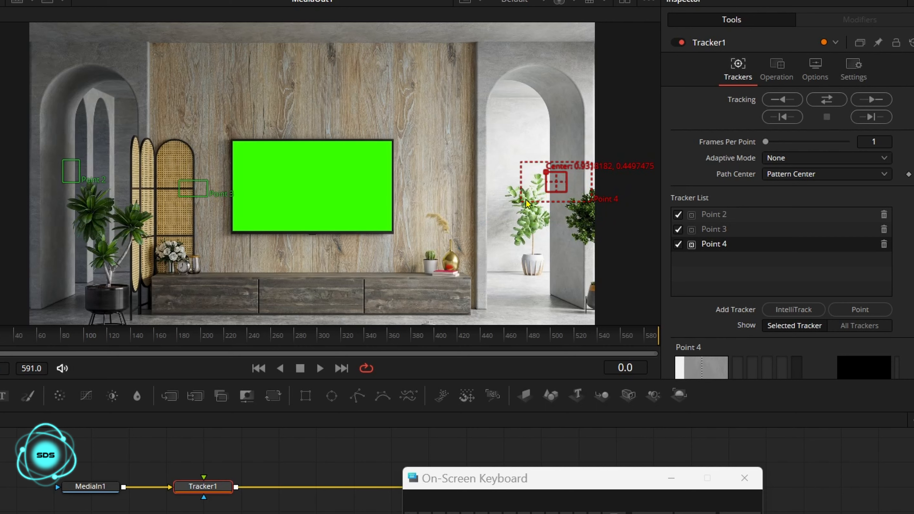
Step: Set Adaptive Mode to Best match and track all points forward through the clip
click(814, 159)
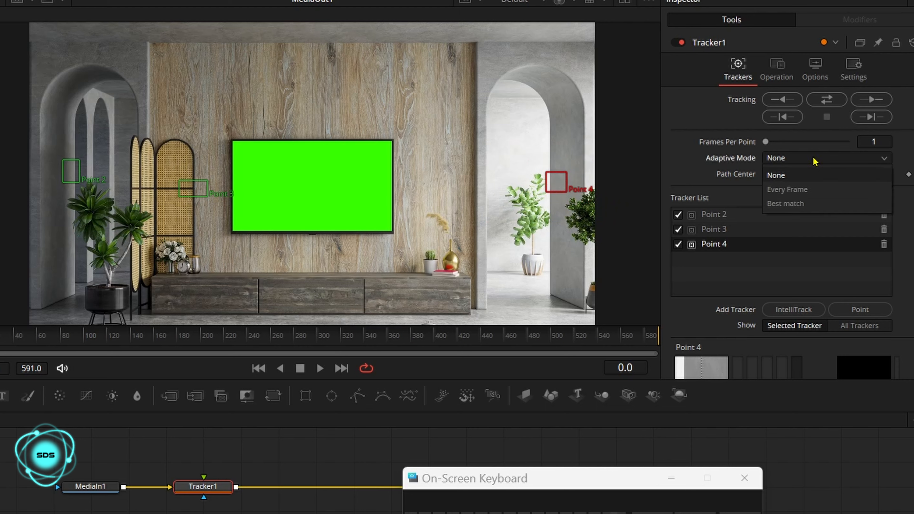
click(813, 203)
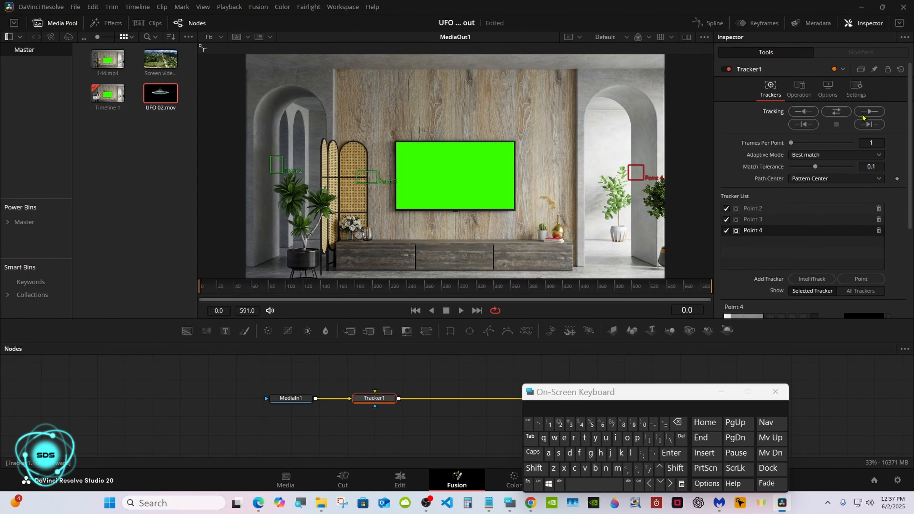
click(862, 99)
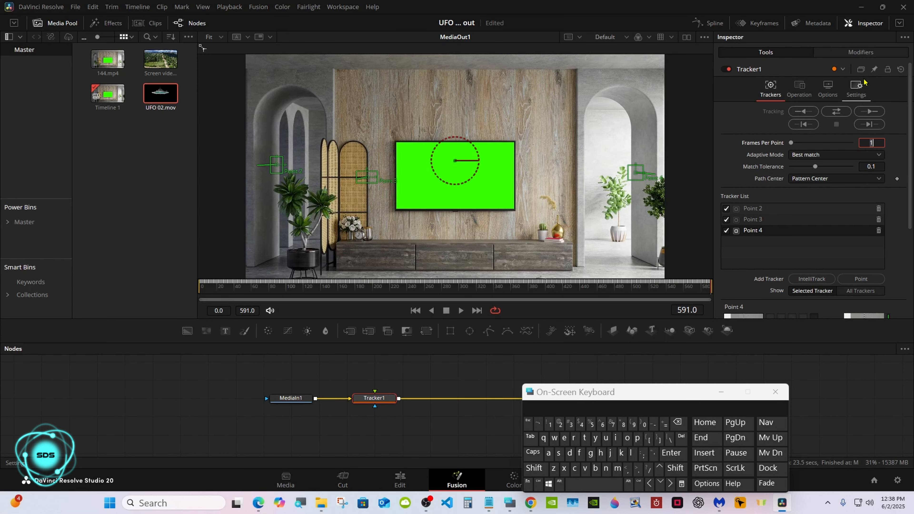
click(899, 23)
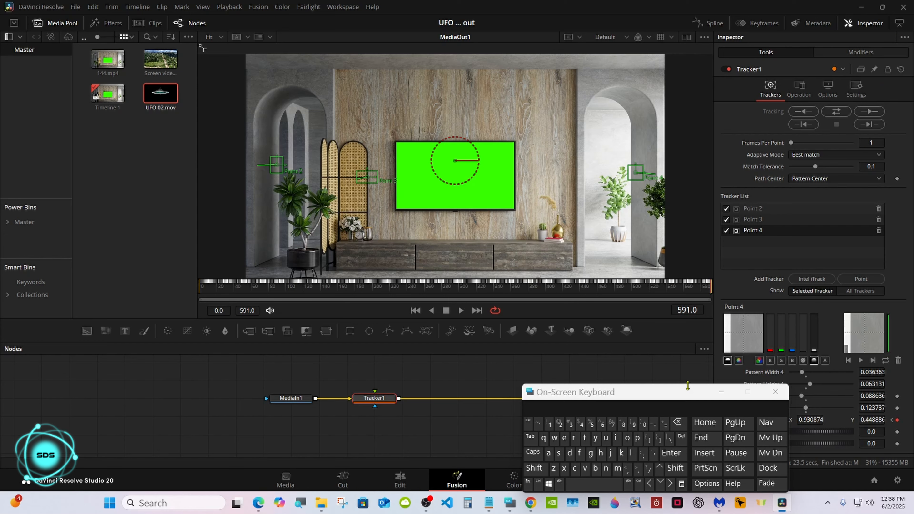
Step: Add a Rectangle mask node and connect it to the MediaIn1 node's mask input
drag(687, 389, 610, 409)
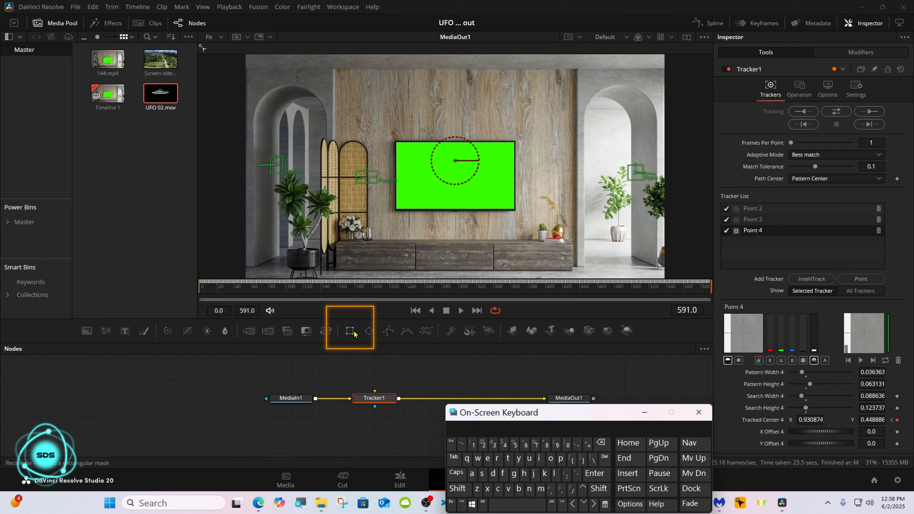
drag(352, 336, 291, 374)
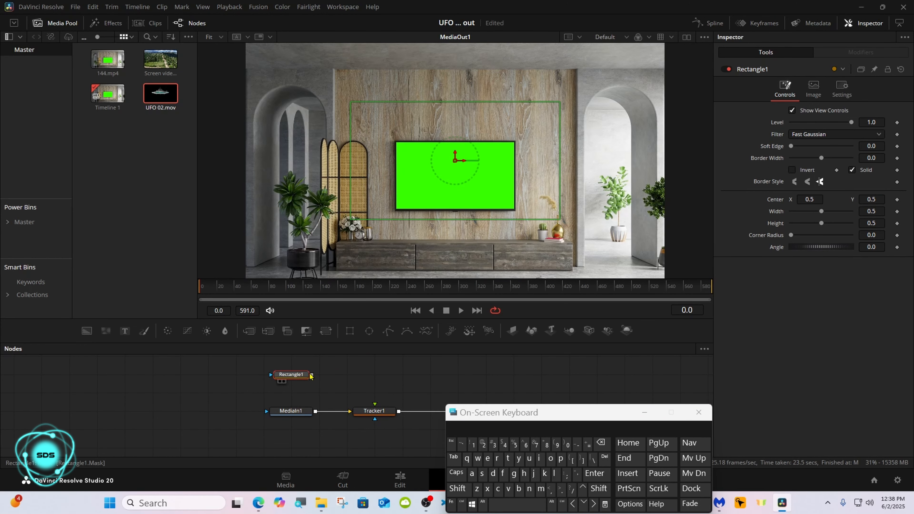
drag(312, 375, 292, 404)
Step: Invert the Rectangle1 mask and set its width to 0.15
drag(473, 419, 492, 420)
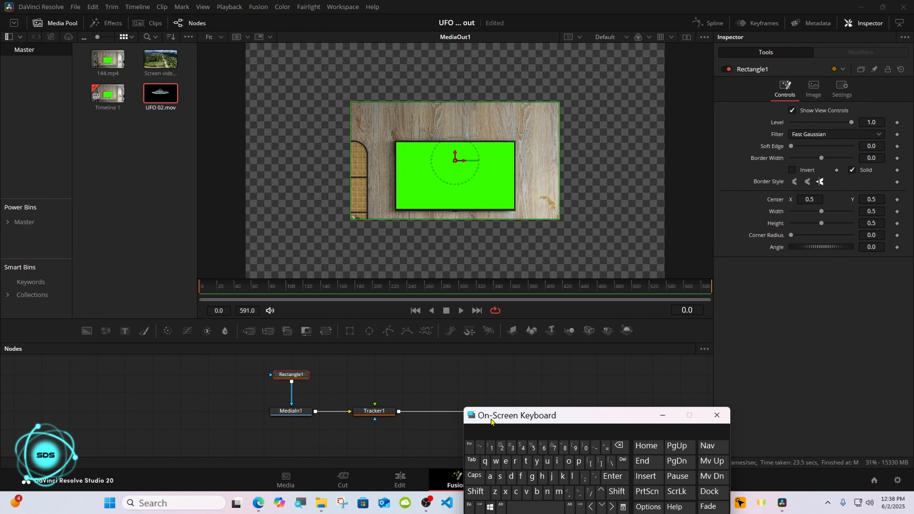
click(791, 170)
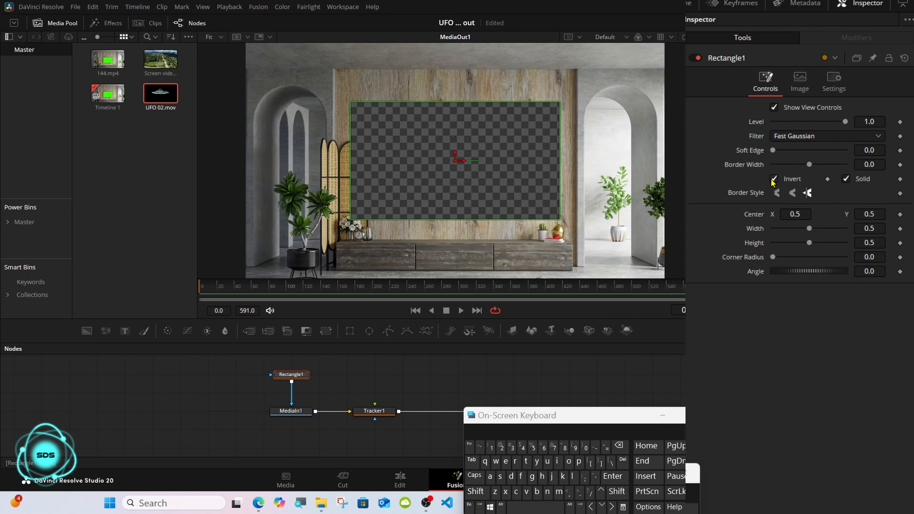
drag(805, 229, 782, 232)
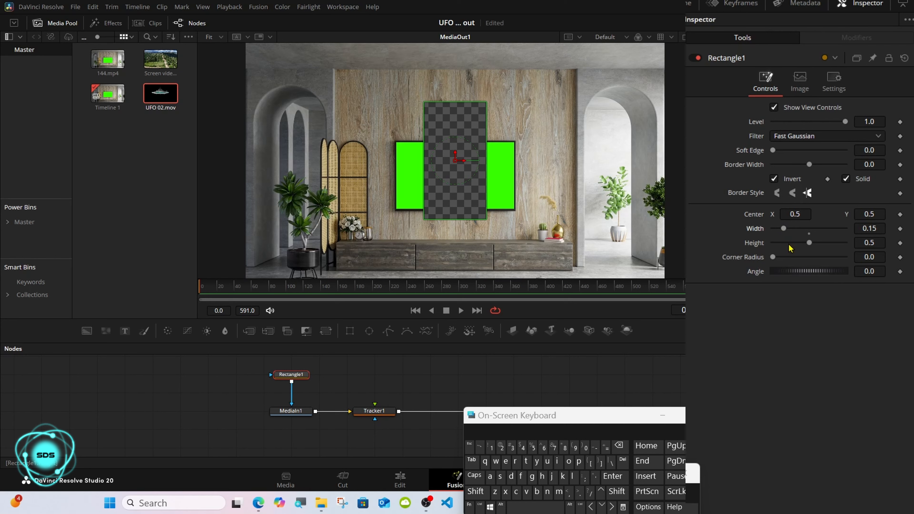
Step: Connect the Rectangle1 center to the position of Tracker1Point2Path
right_click(758, 216)
mouse_move(803, 279)
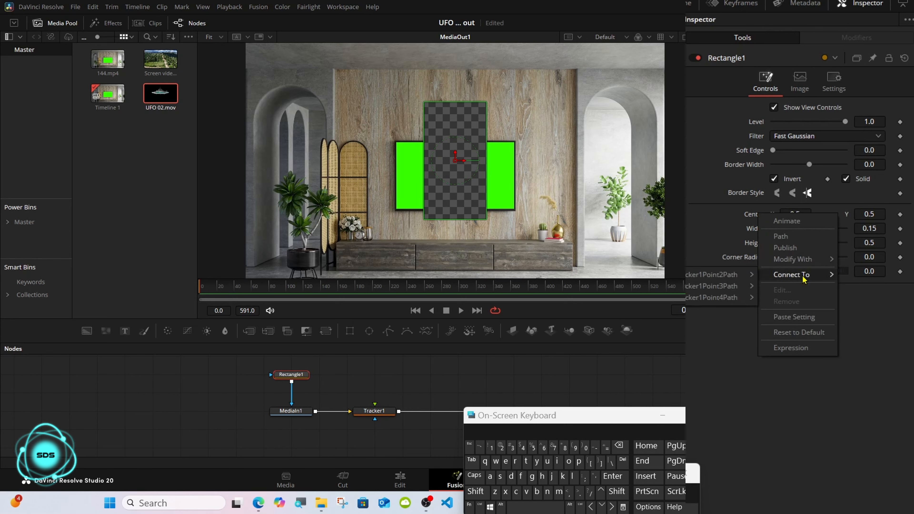
mouse_move(726, 279)
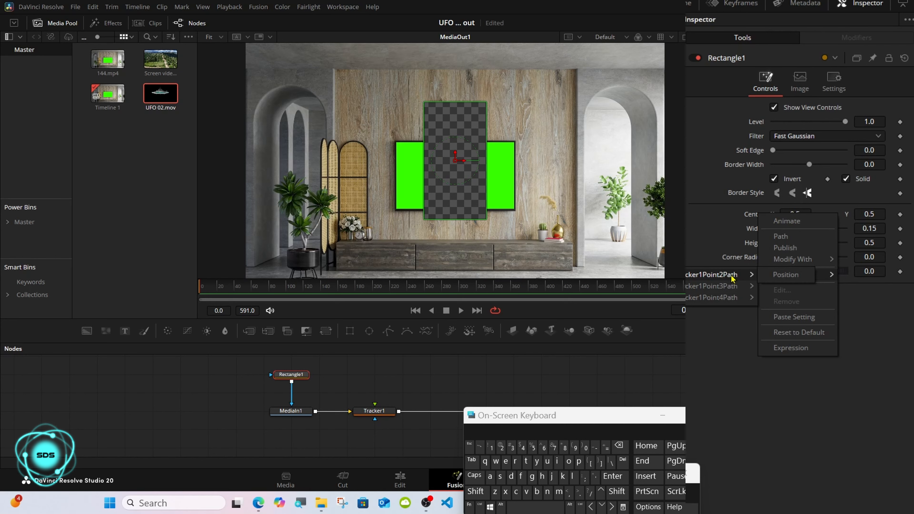
click(785, 275)
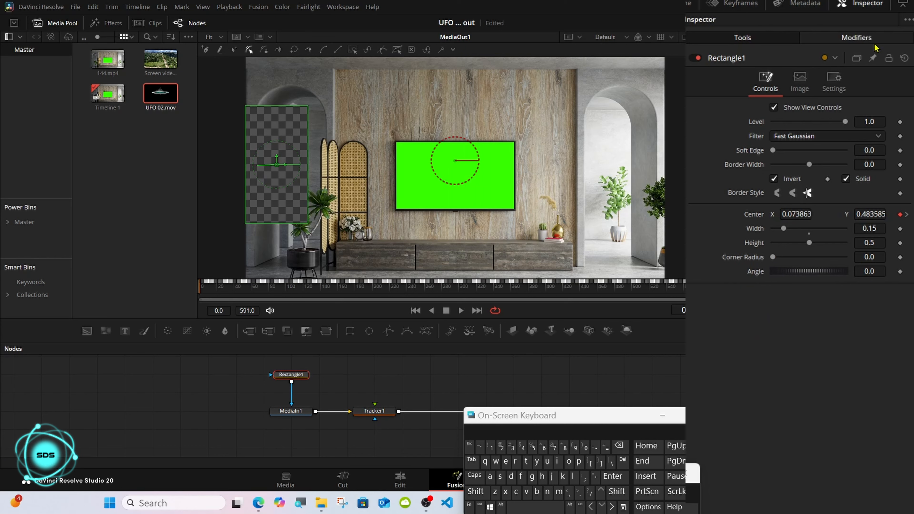
Step: Adjust the Tracker1Point2Path modifier's center X and Y offsets to shift the mask
click(856, 37)
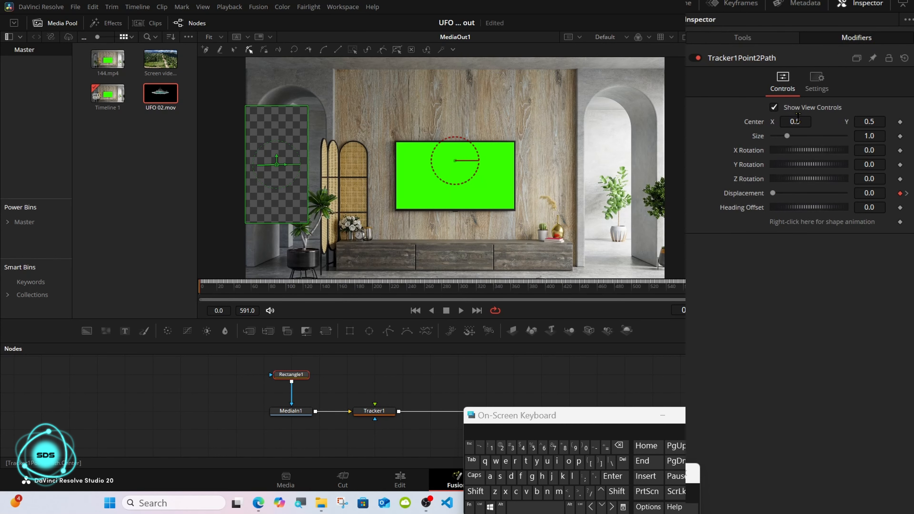
drag(798, 117, 798, 118)
drag(878, 120, 871, 120)
click(415, 364)
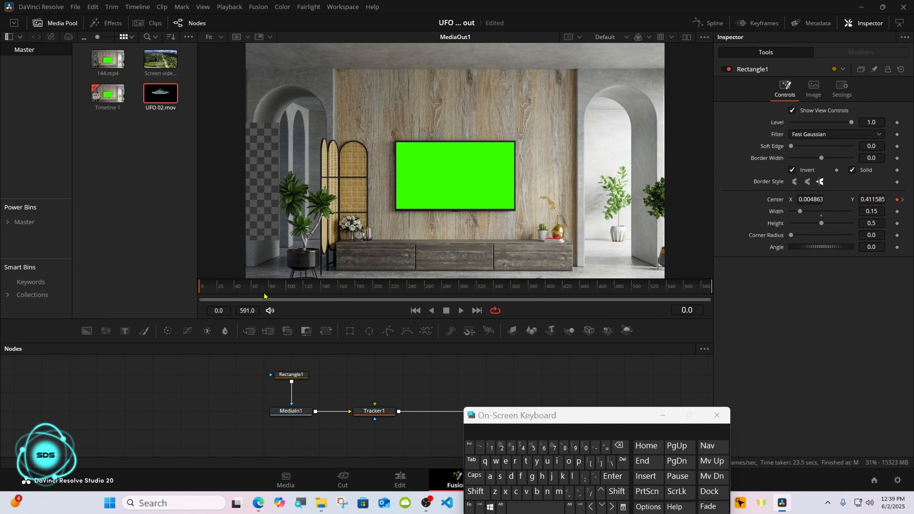
Step: At frame 124, nudge the Tracker1Point2Path modifier's center X to refine the mask position
drag(265, 293, 307, 293)
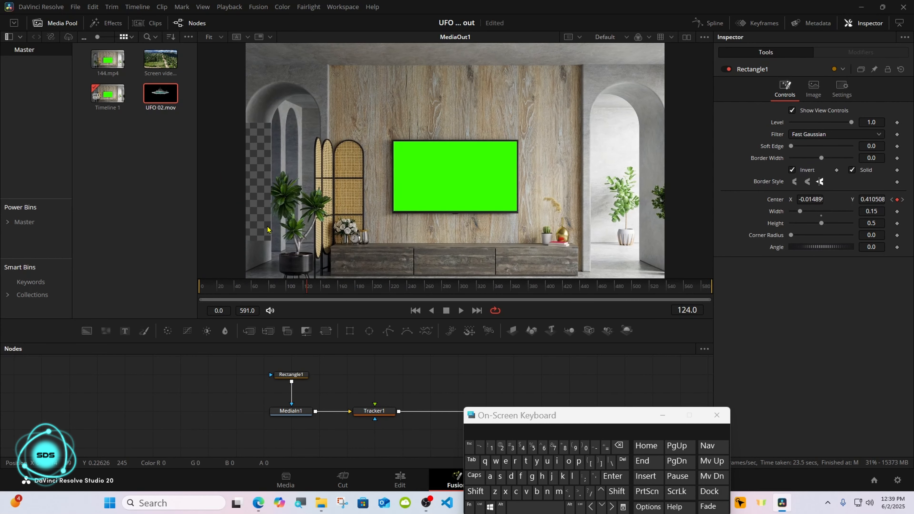
click(291, 374)
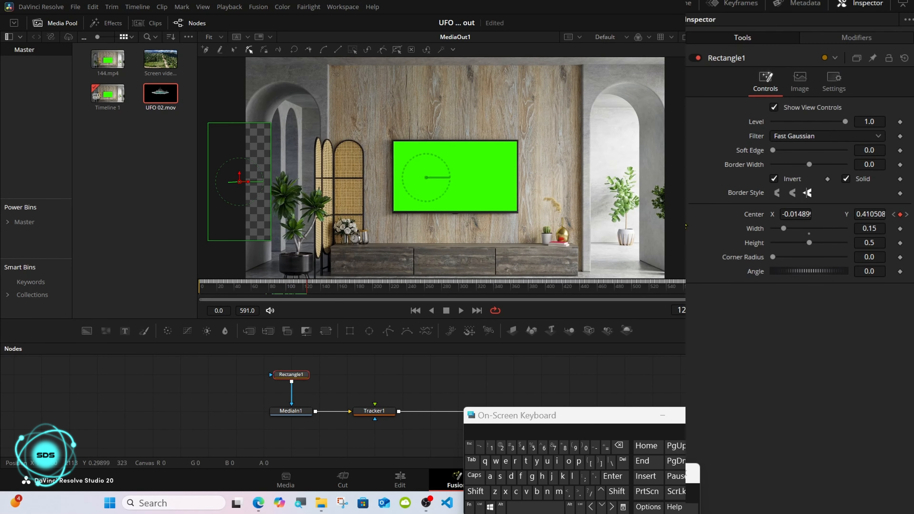
click(855, 40)
drag(799, 120, 802, 120)
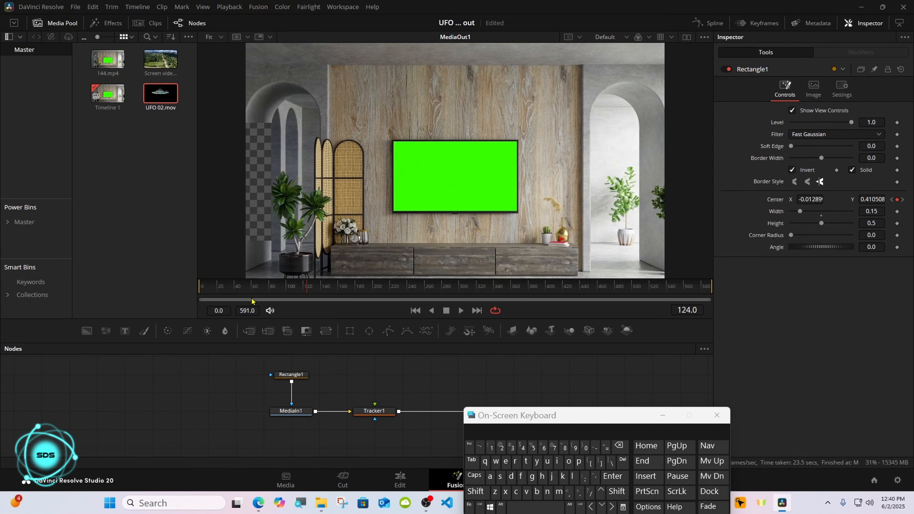
Step: Move the Rectangle1 node down just above MediaIn1
click(237, 290)
drag(237, 289, 270, 290)
drag(291, 375, 291, 393)
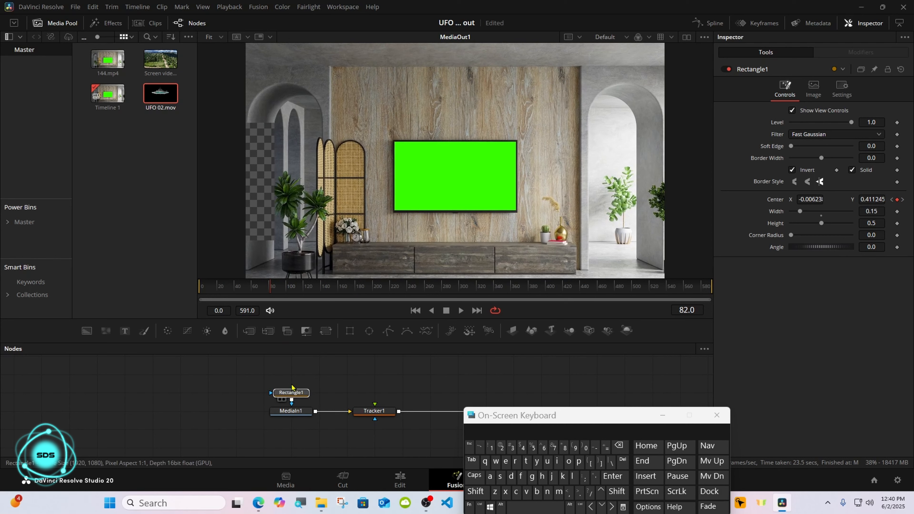
Step: Add a second Rectangle node and connect it to Rectangle1's mask input
click(350, 335)
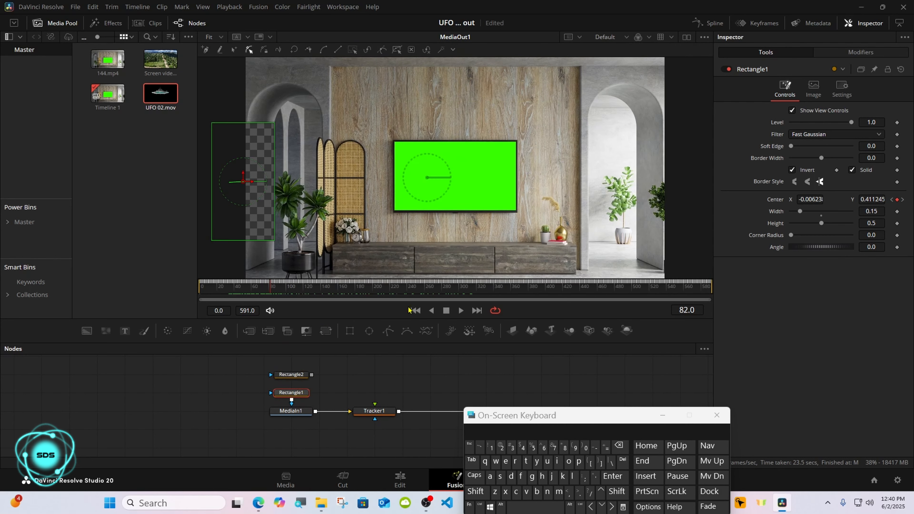
drag(311, 375, 292, 390)
click(291, 376)
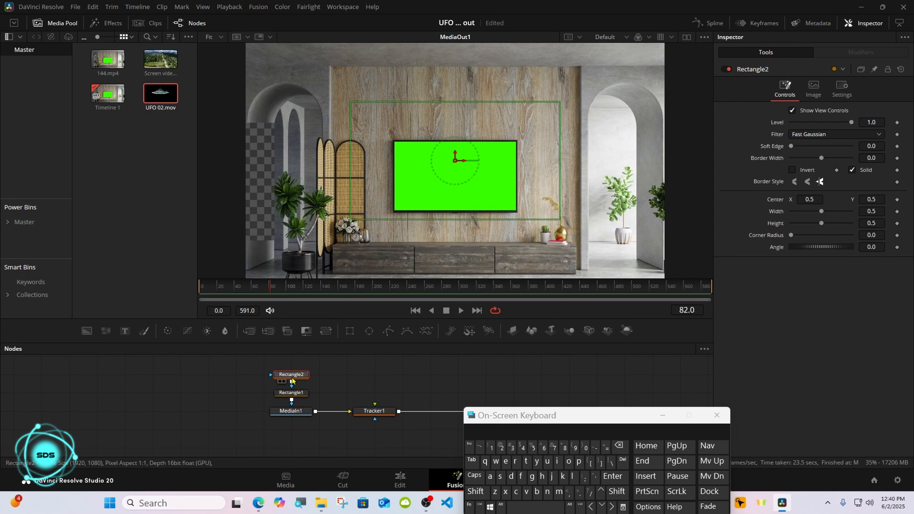
click(291, 392)
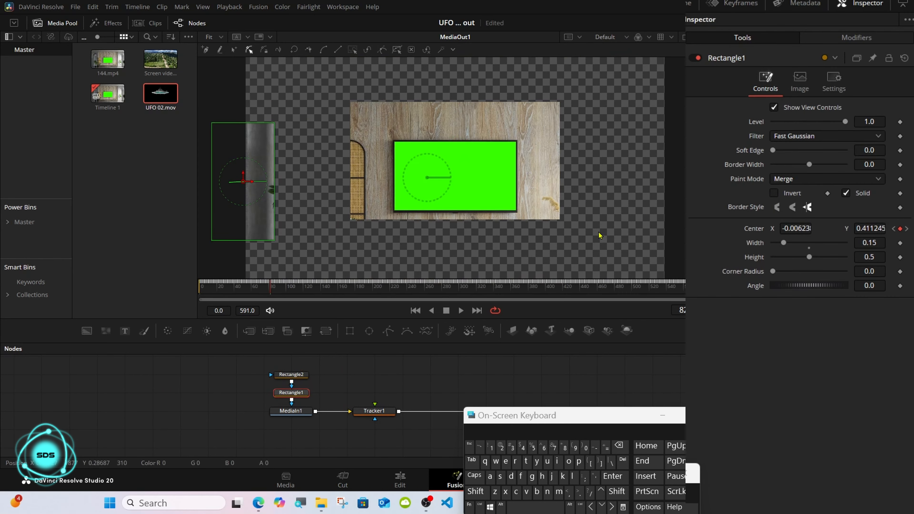
click(298, 375)
click(298, 391)
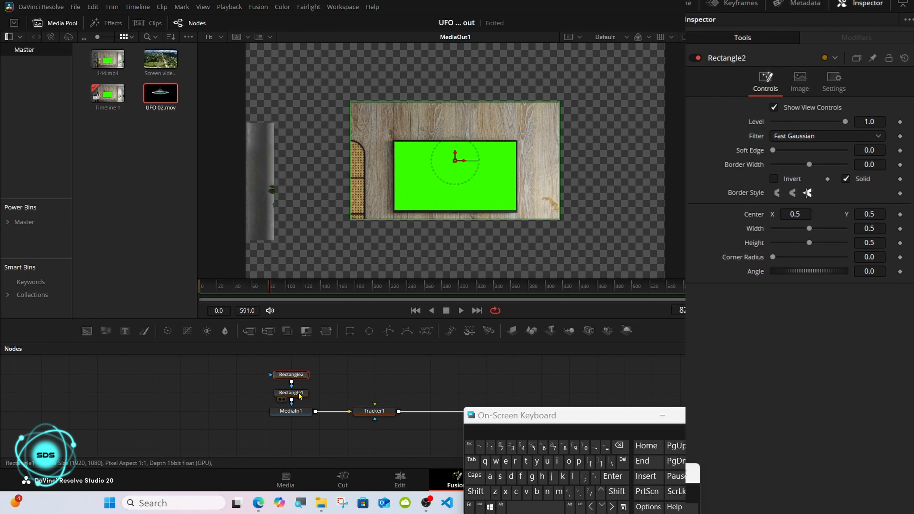
Step: At frame 0, set Rectangle1's height to 0 and add a keyframe on Height
drag(237, 292, 181, 294)
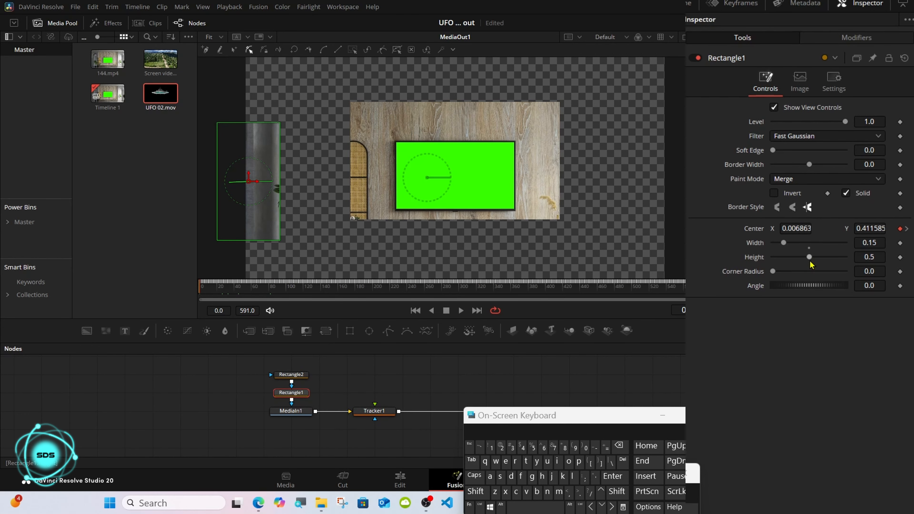
drag(809, 256, 754, 263)
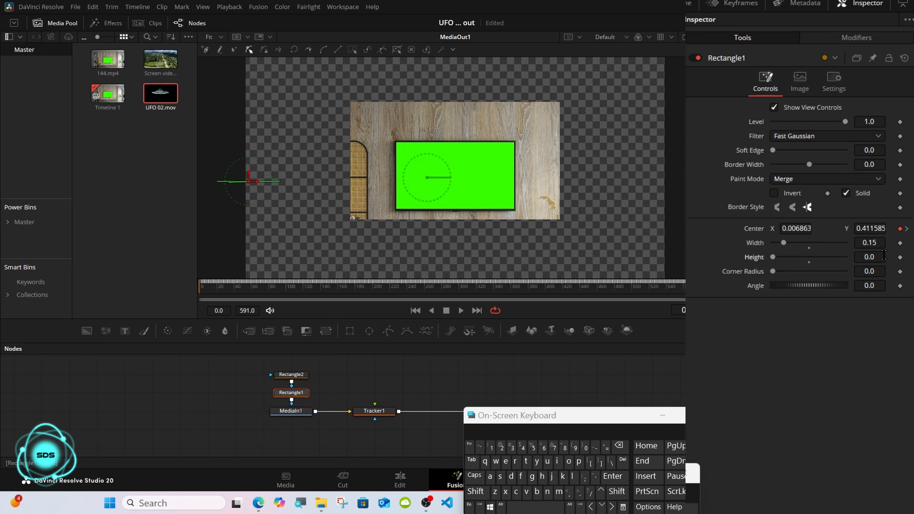
click(900, 257)
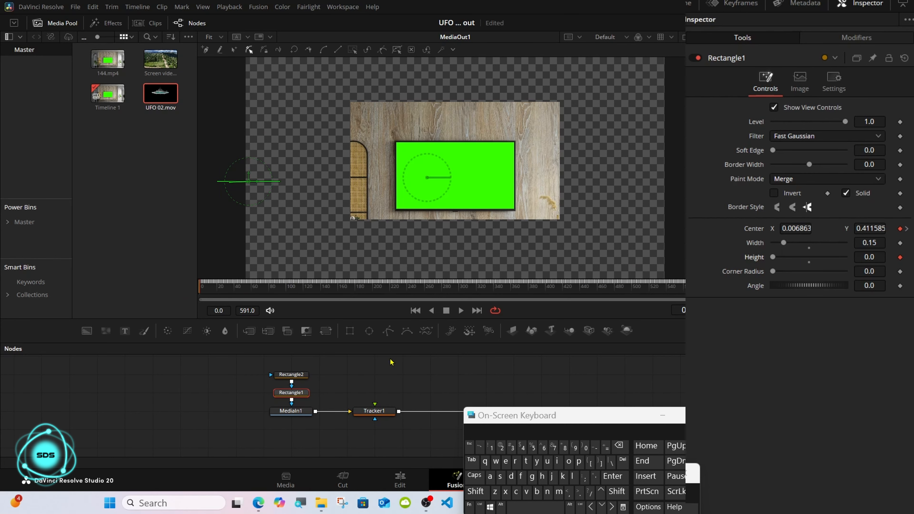
Step: Invert the Rectangle2 mask and set its width to 0.181
click(292, 375)
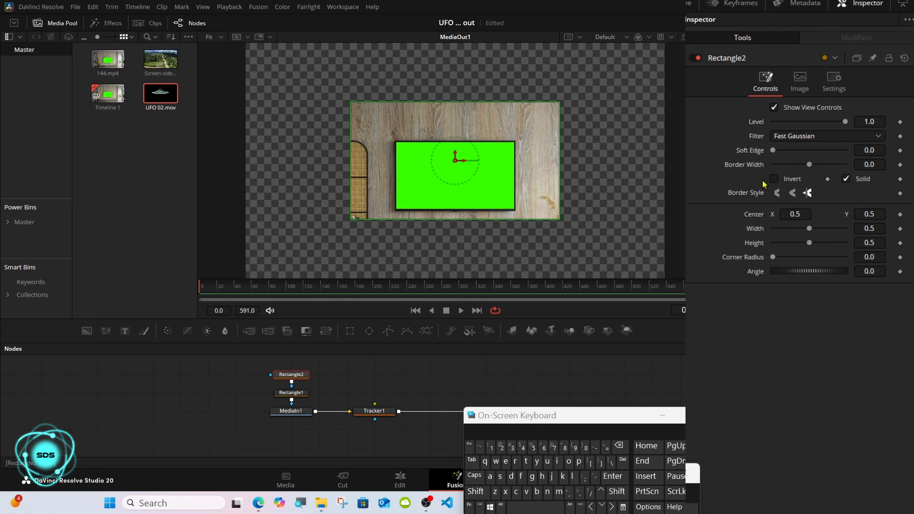
click(773, 179)
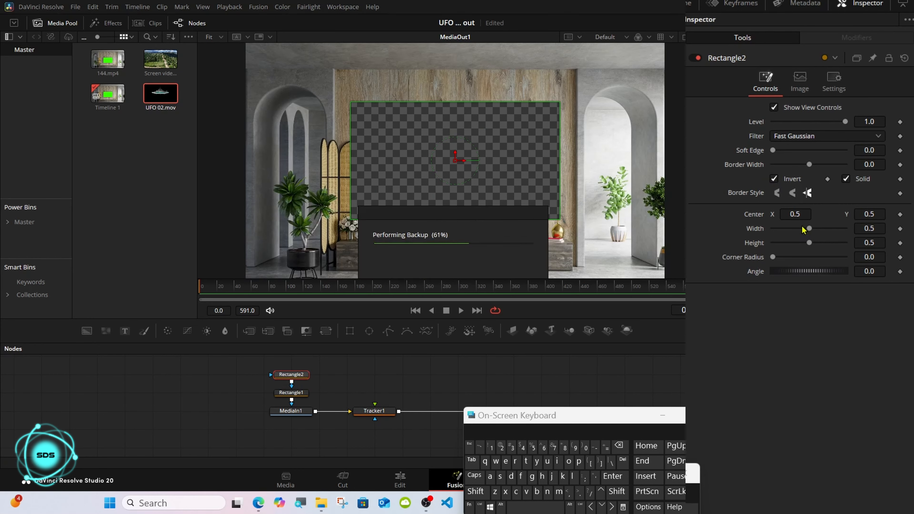
drag(809, 228, 790, 232)
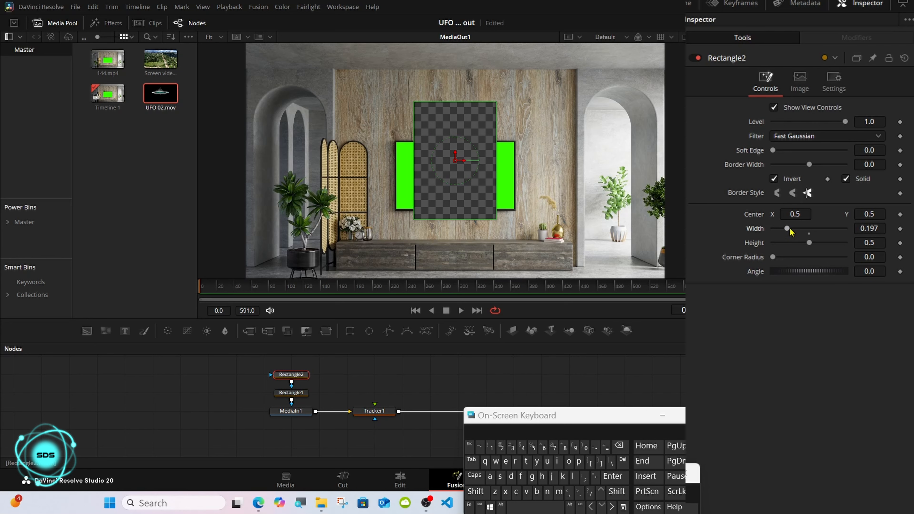
drag(791, 232, 787, 229)
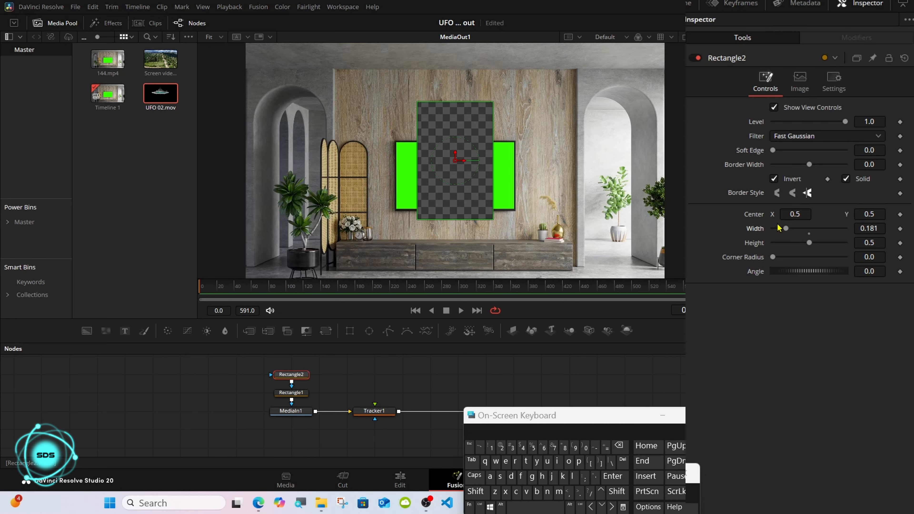
Step: Connect the Rectangle2 center to the position of Tracker1Point3Path
right_click(760, 222)
mouse_move(785, 283)
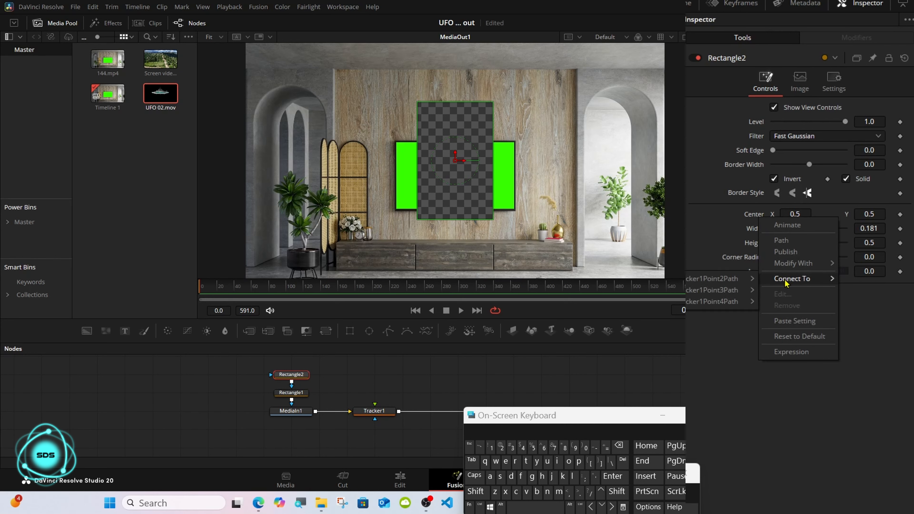
mouse_move(727, 296)
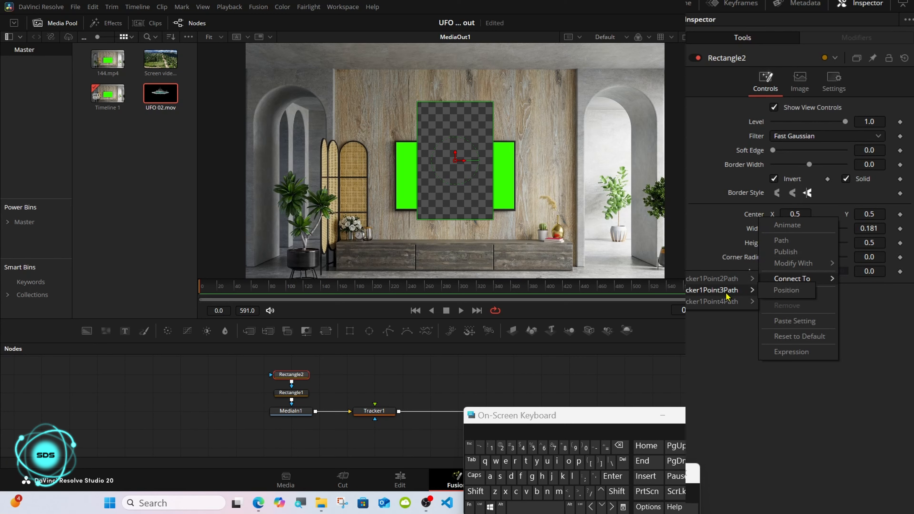